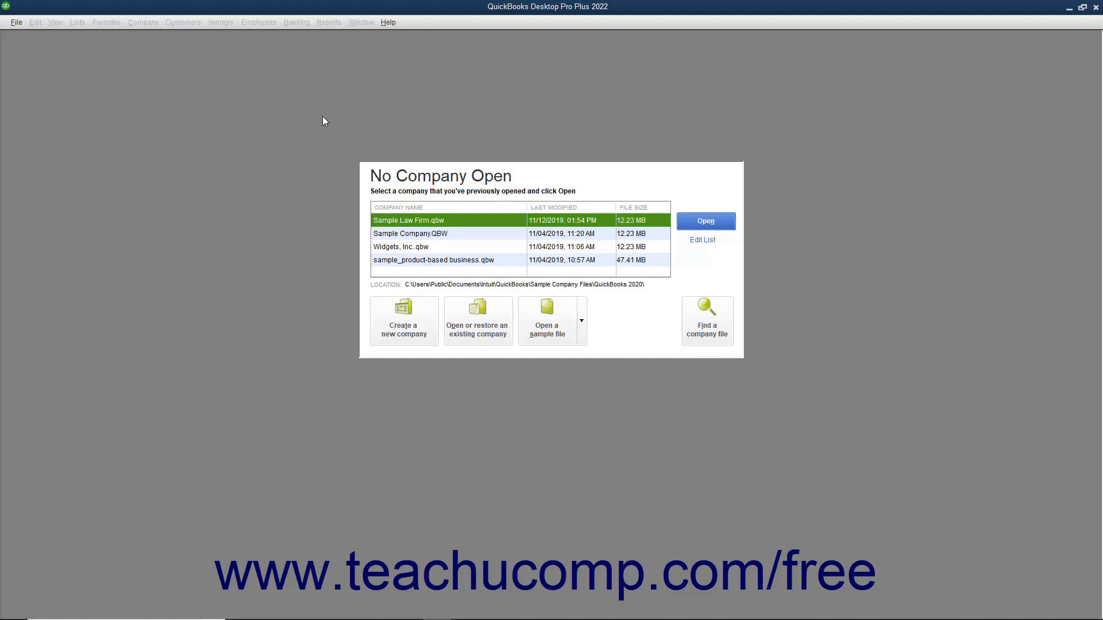
Start a new company for yourself as admin, using Other Options > Advanced Setup
click(17, 22)
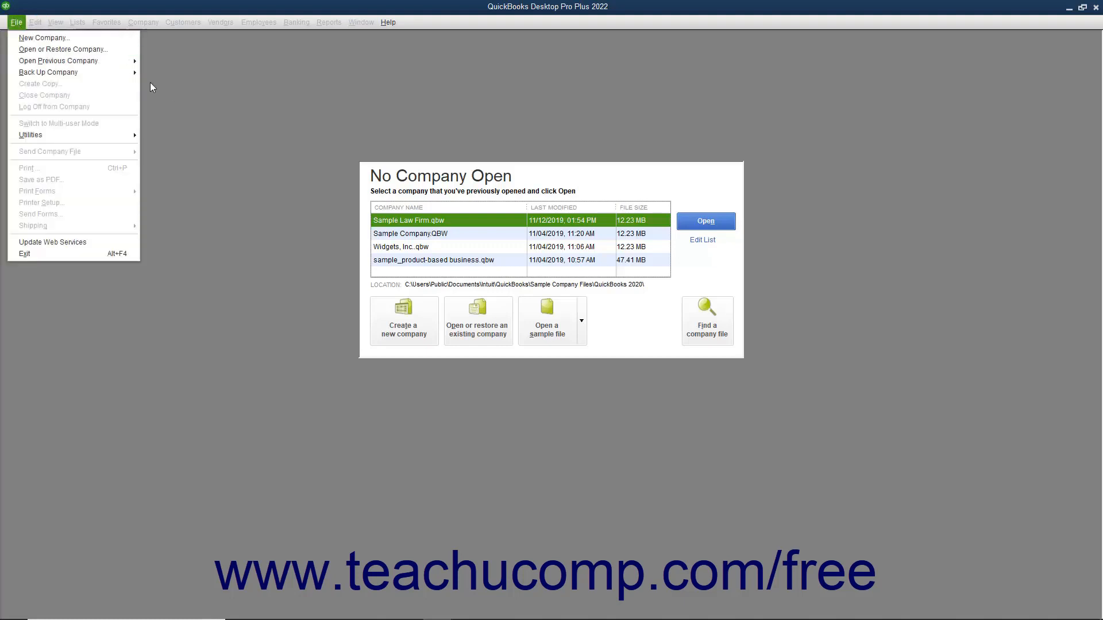
click(188, 118)
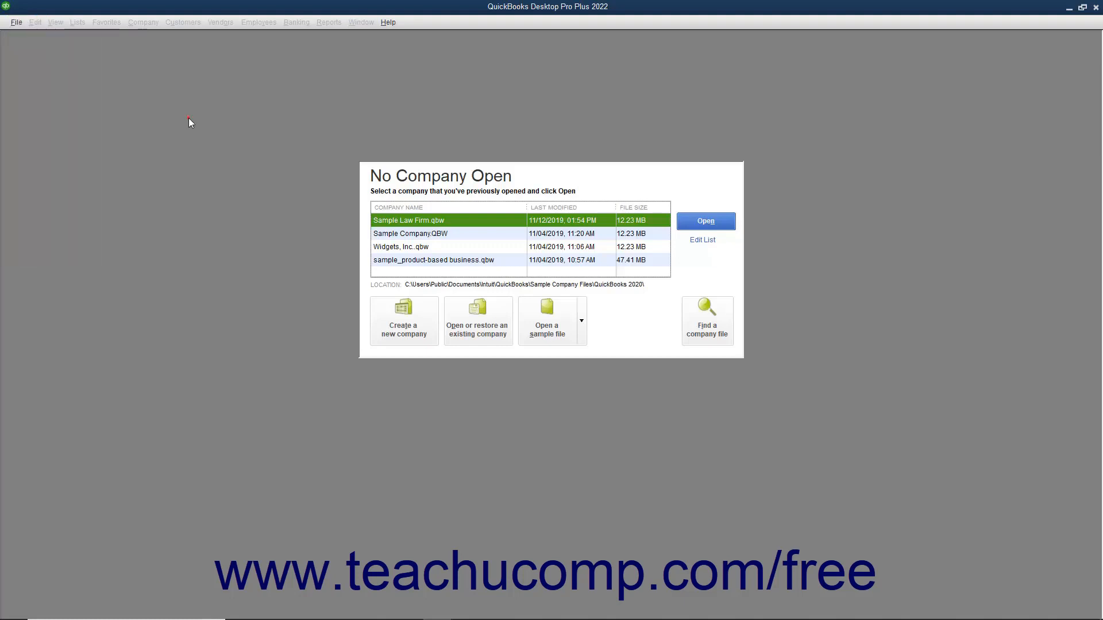
click(386, 319)
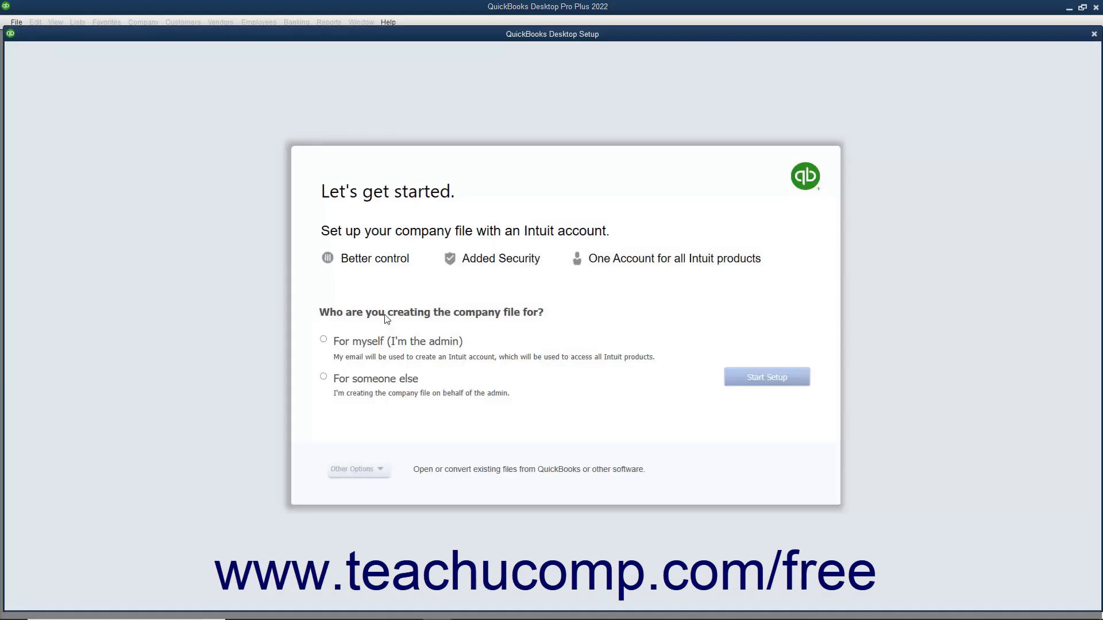
click(324, 340)
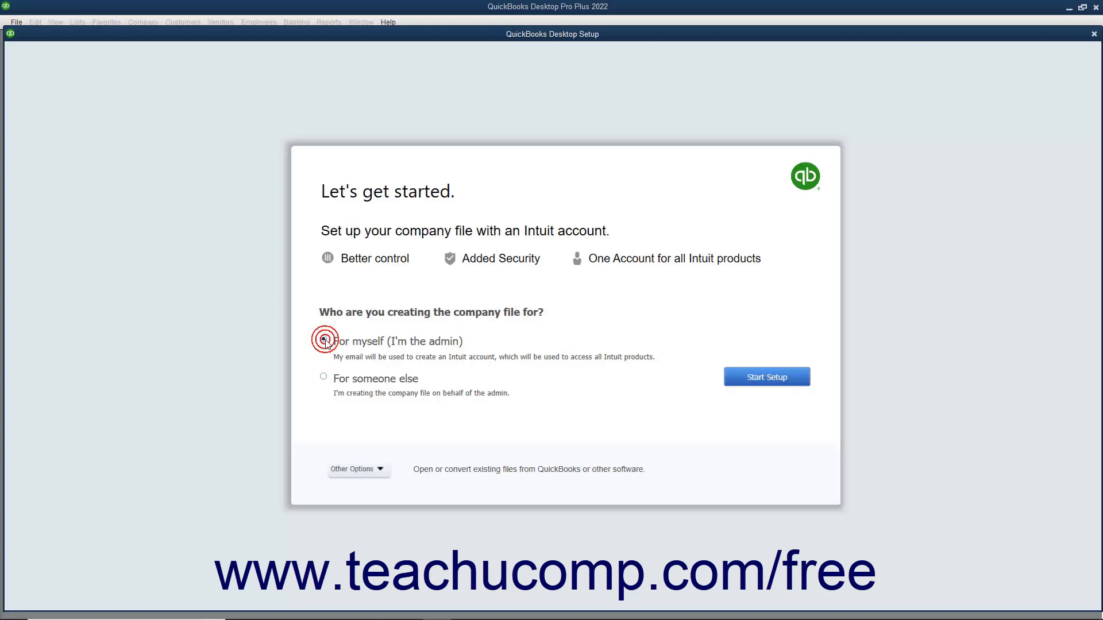
click(354, 470)
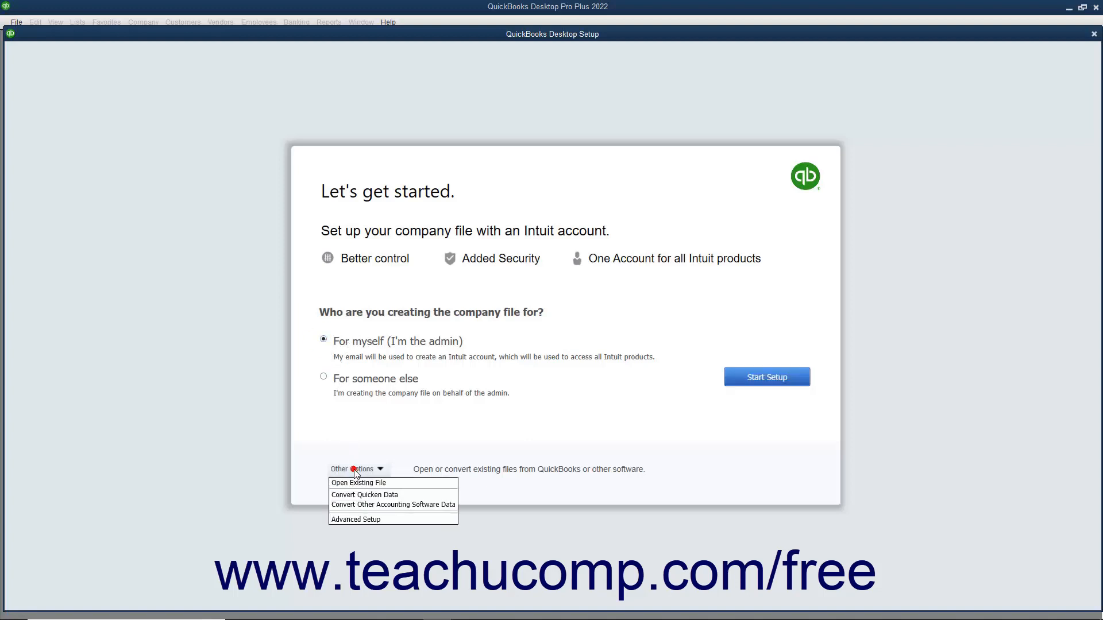
click(353, 519)
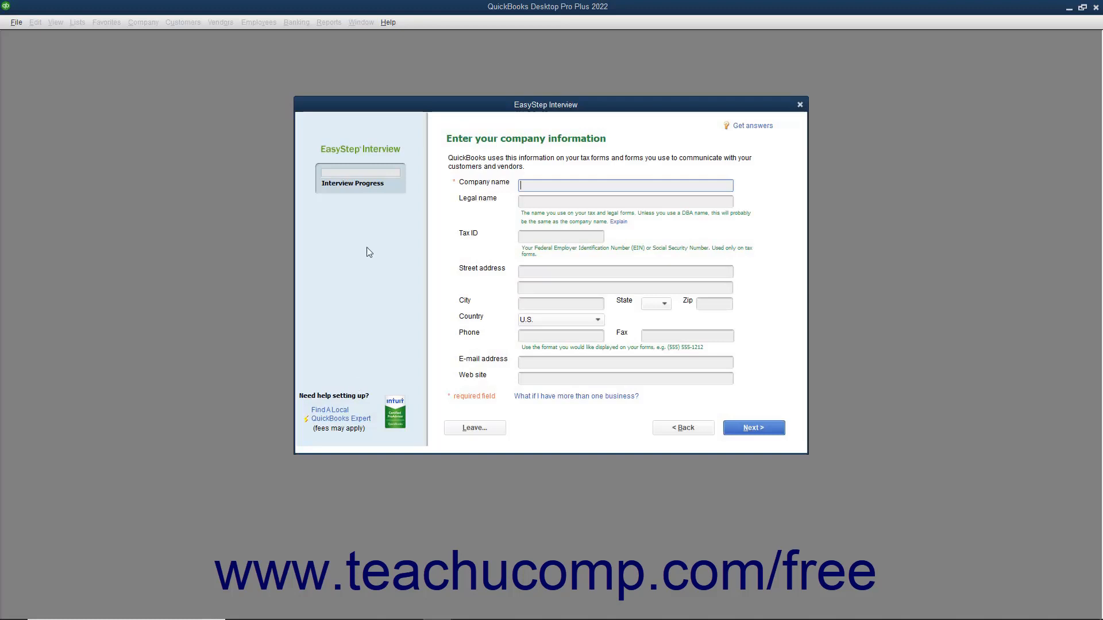
Enter Brown & Associates, P.C. as the company name and carry it into the legal name
click(367, 191)
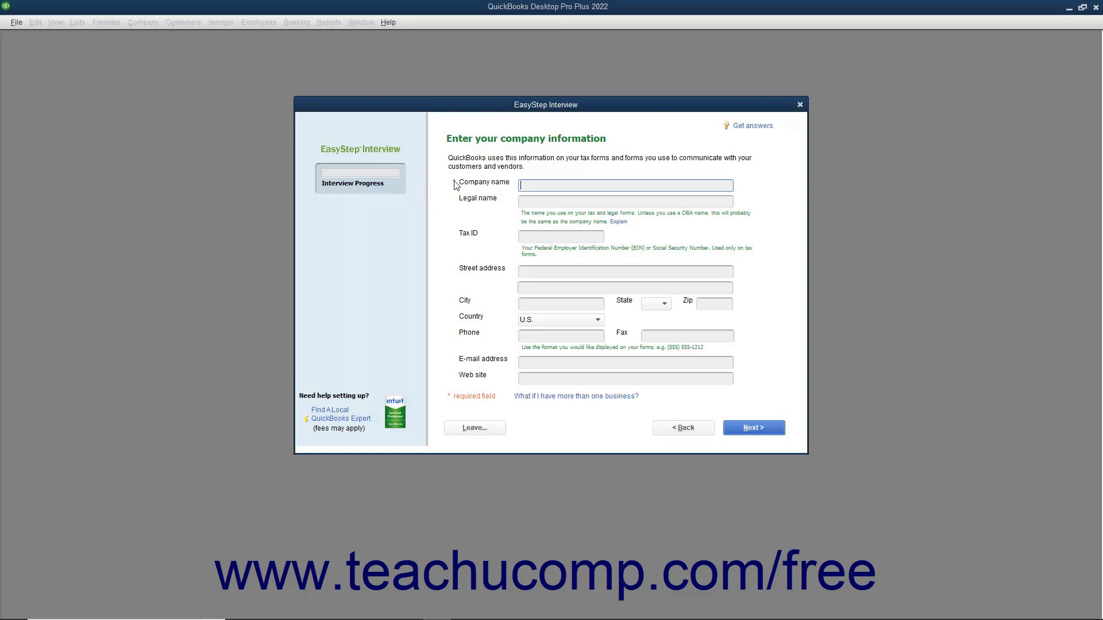
text(Brown & Associates, P.C.)
key(Tab)
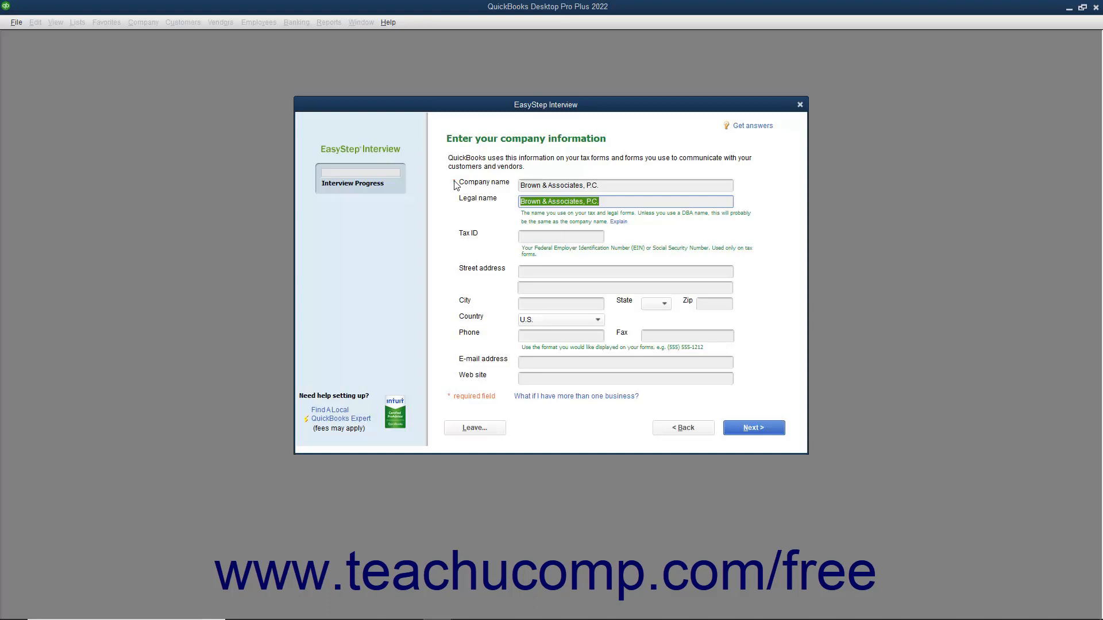
Fill in the firm's tax ID, street address and city
key(Tab)
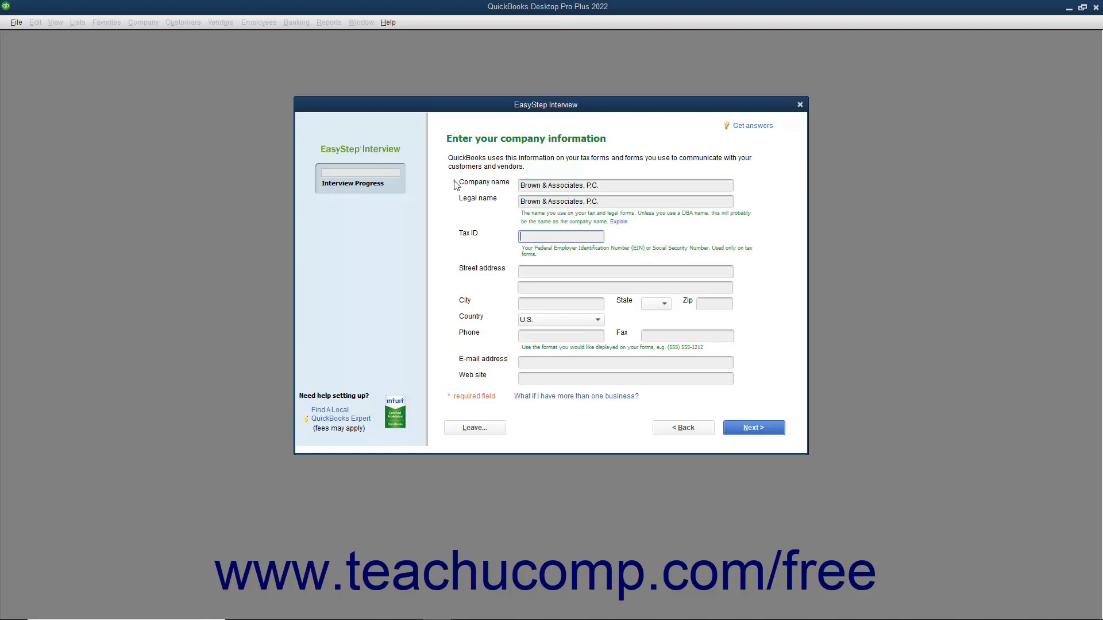
text(38-1234567)
key(Tab)
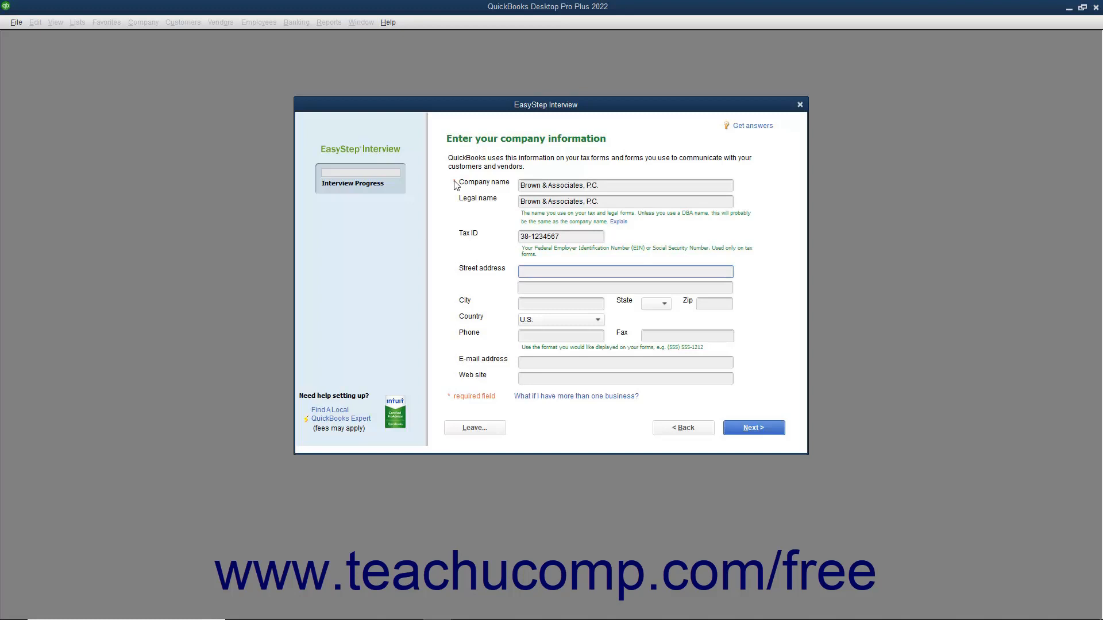
key(Tab)
key(Tab)
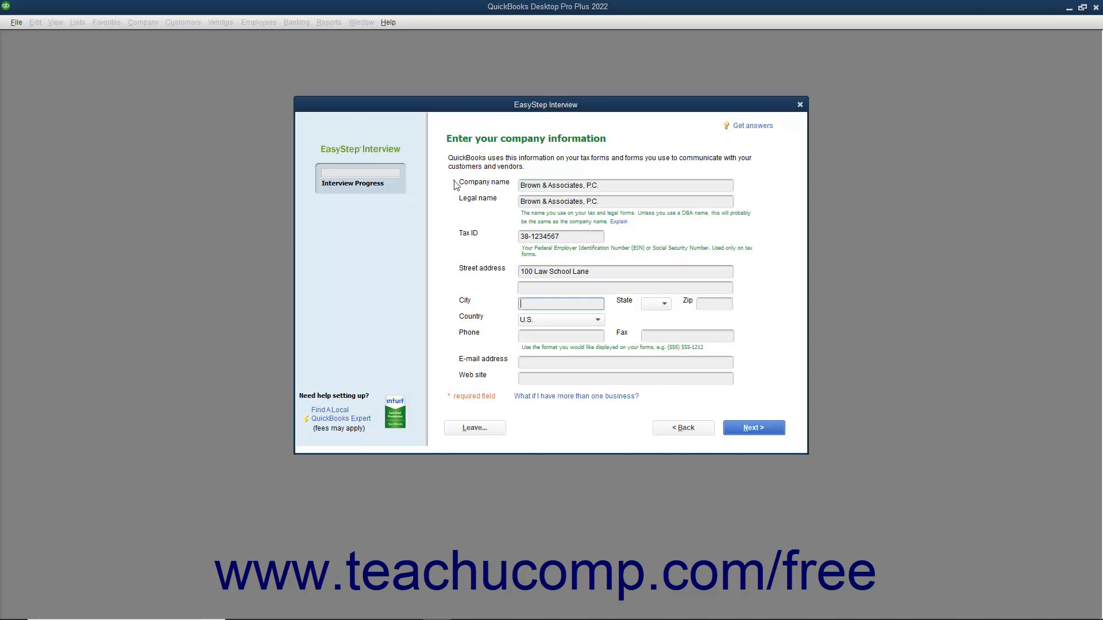
text(East Lansing)
key(Tab)
Set the state to MI and zip code to 48823, keeping U.S. as the country
click(664, 304)
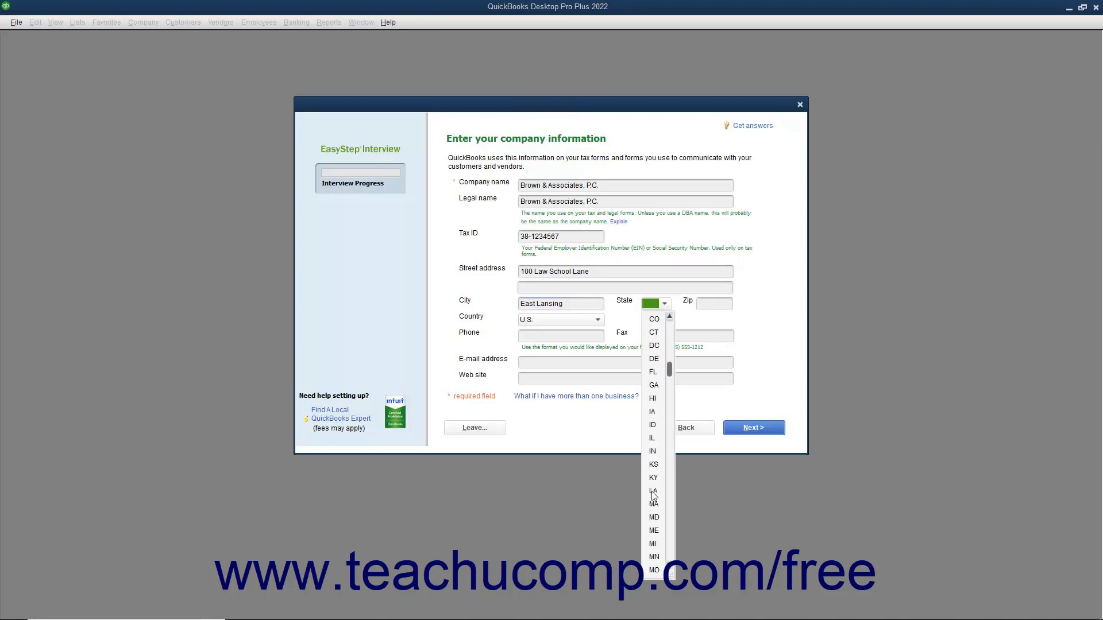
click(652, 543)
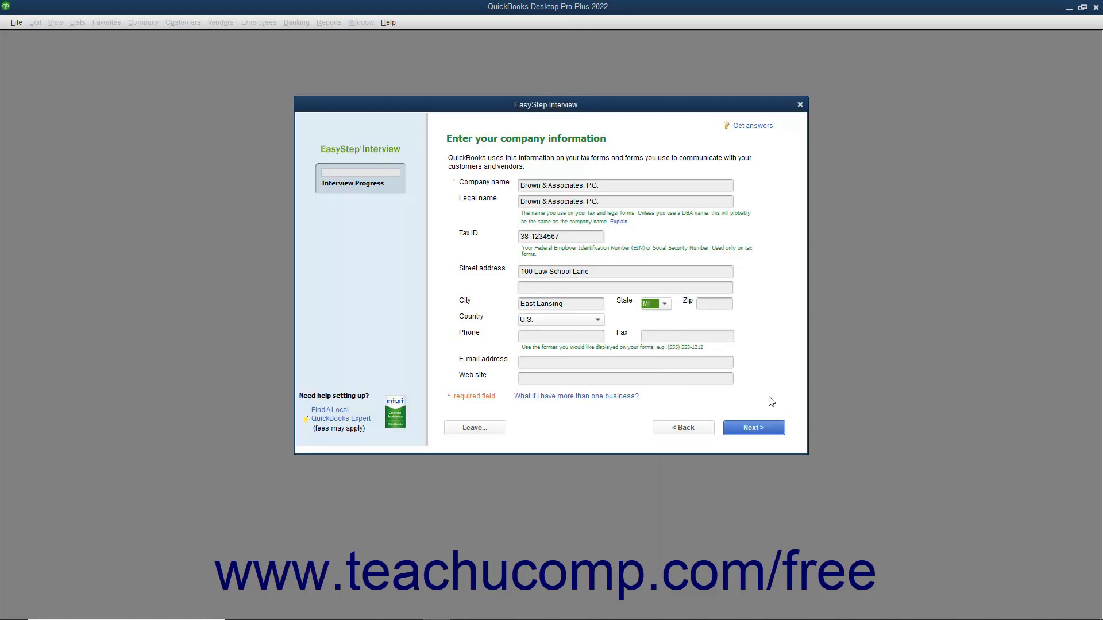
key(Tab)
key(Tab)
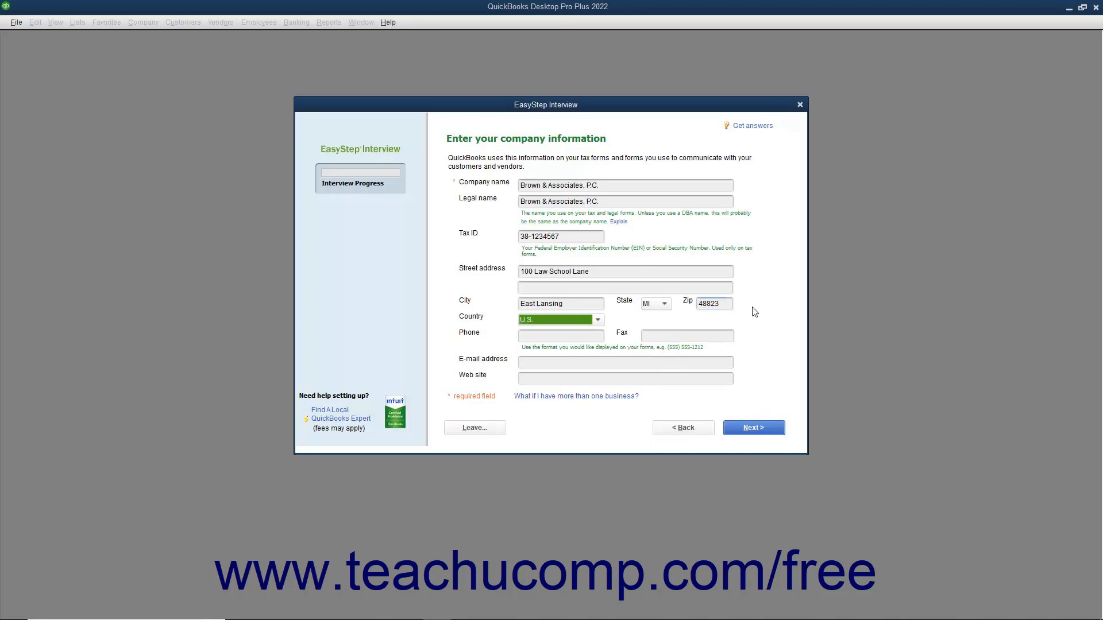
key(Tab)
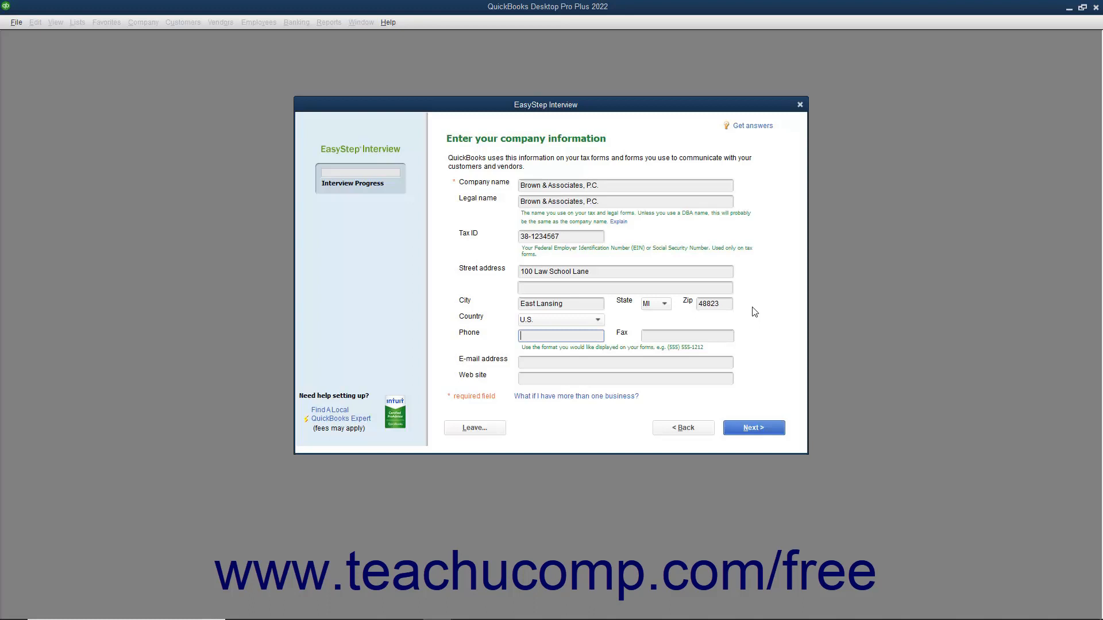
key(Tab)
key(Tab)
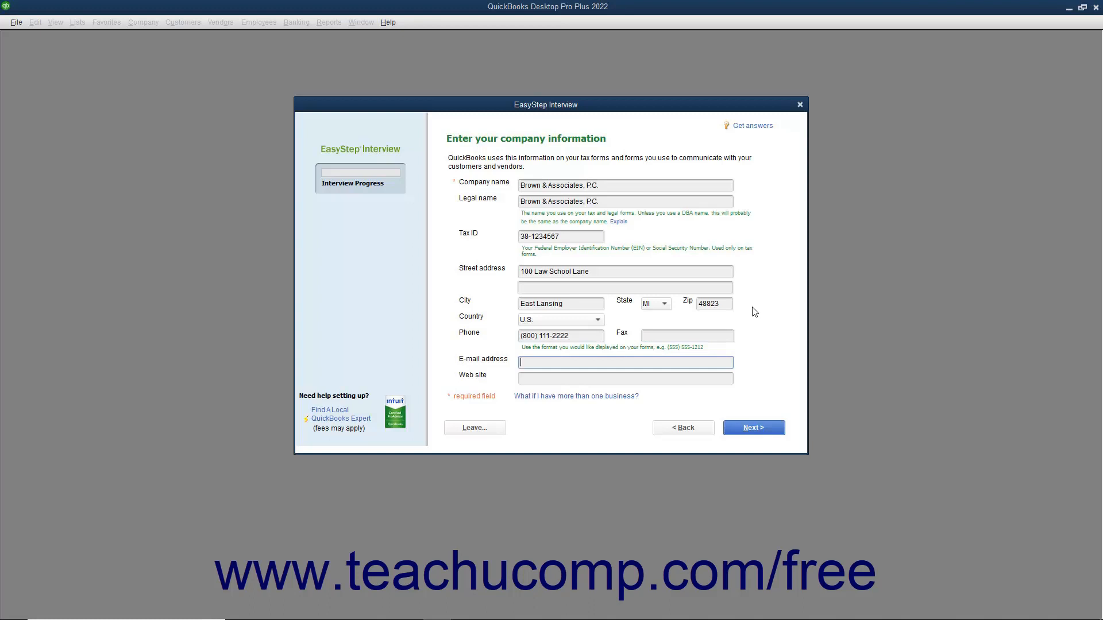
key(Tab)
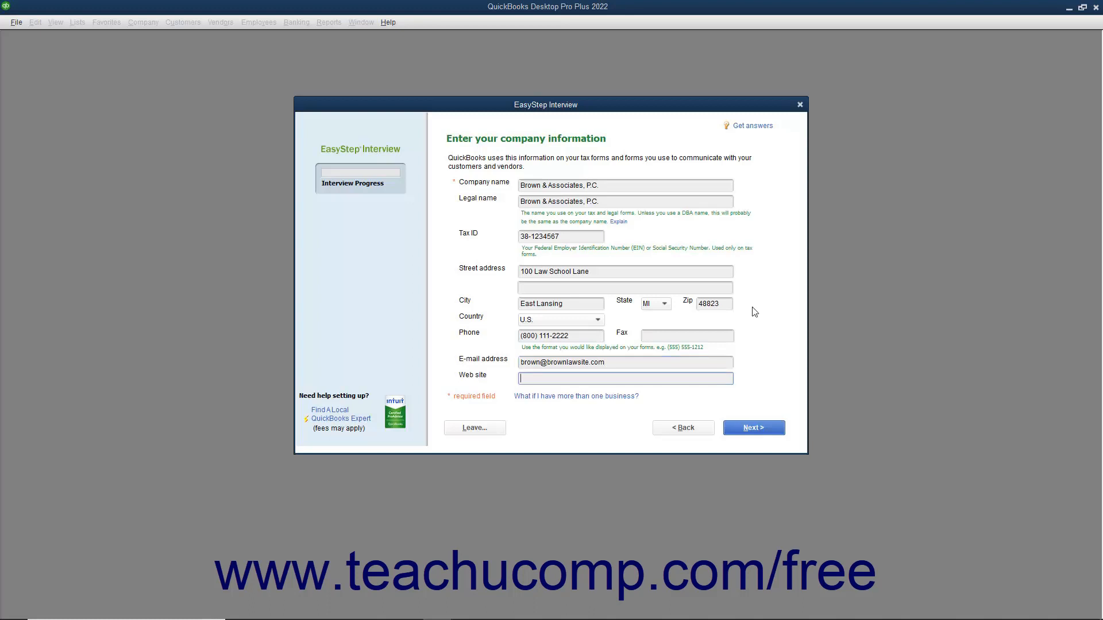
click(749, 433)
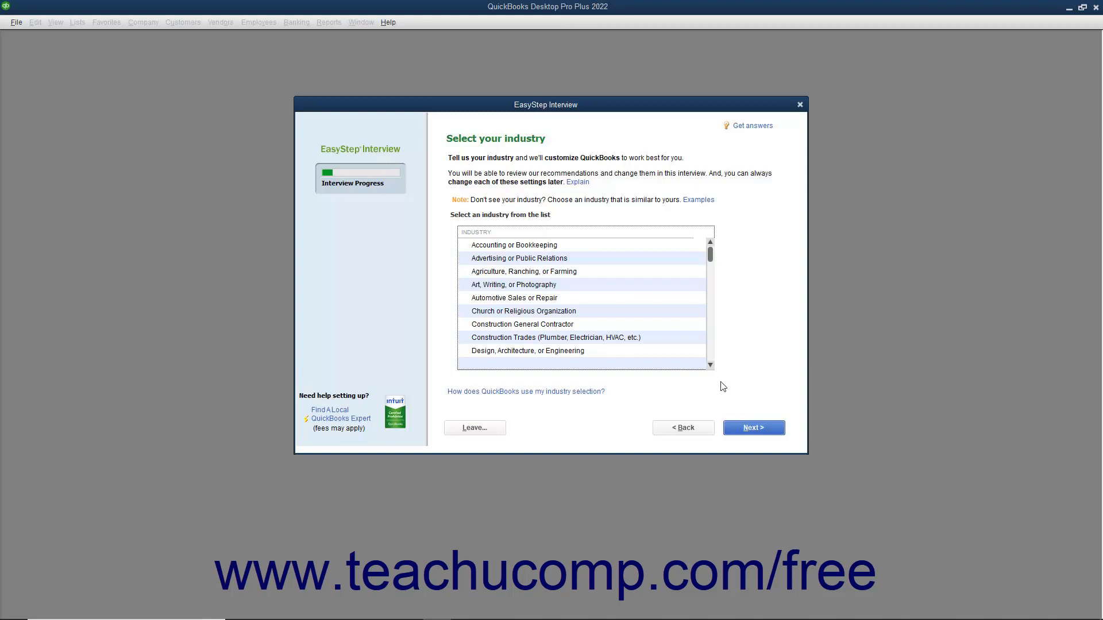
Choose Legal Services as the industry and Partnership or LLP as the organization type
scroll(601, 325, down, 3)
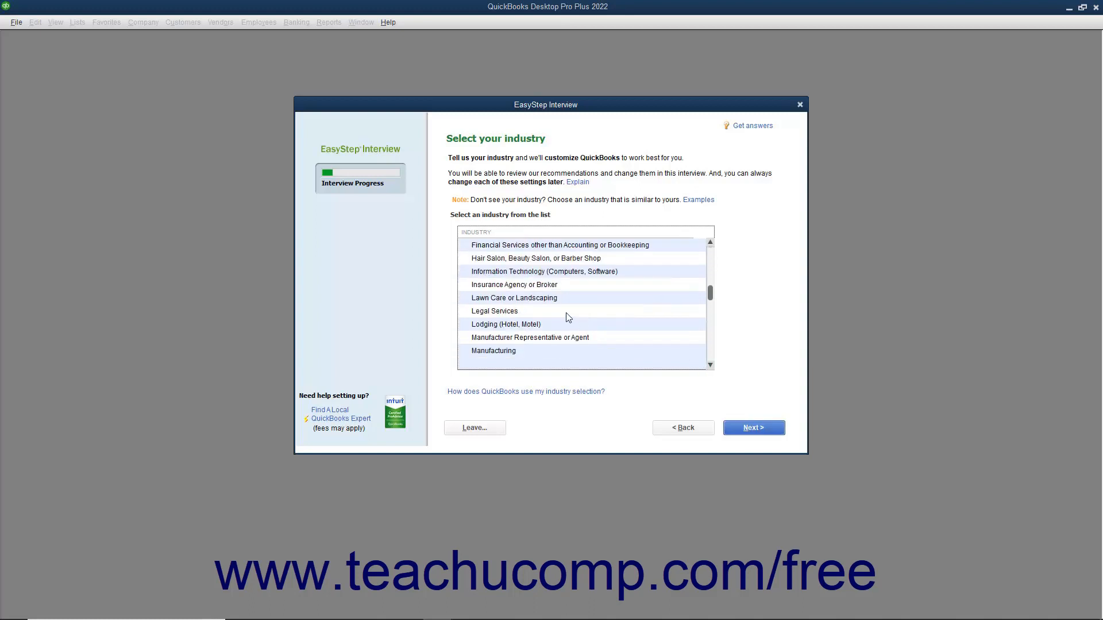
click(565, 316)
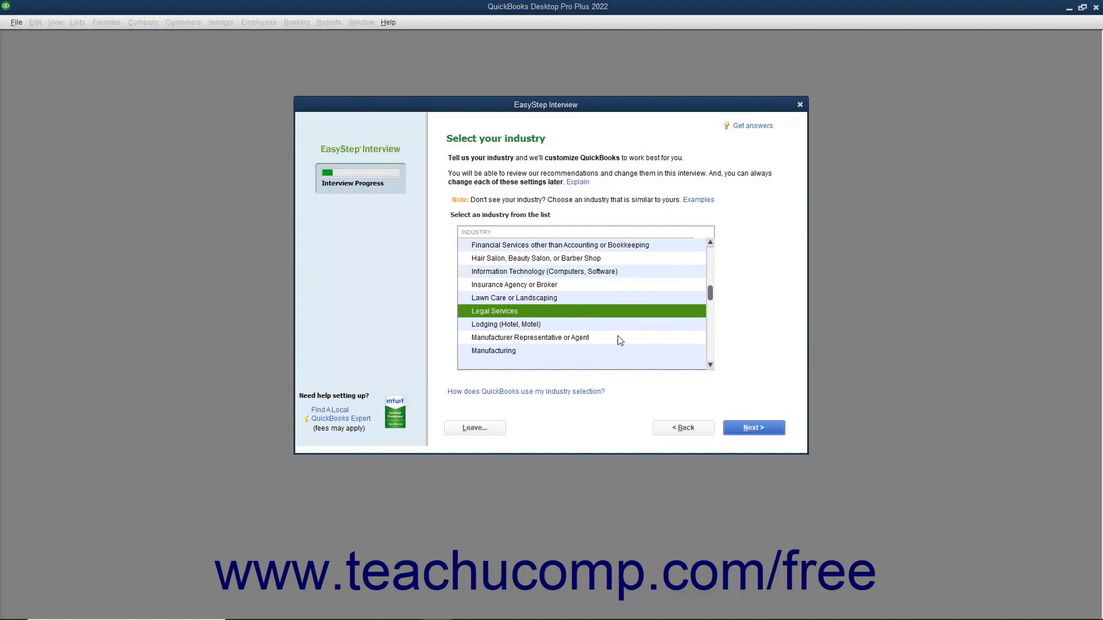
click(744, 432)
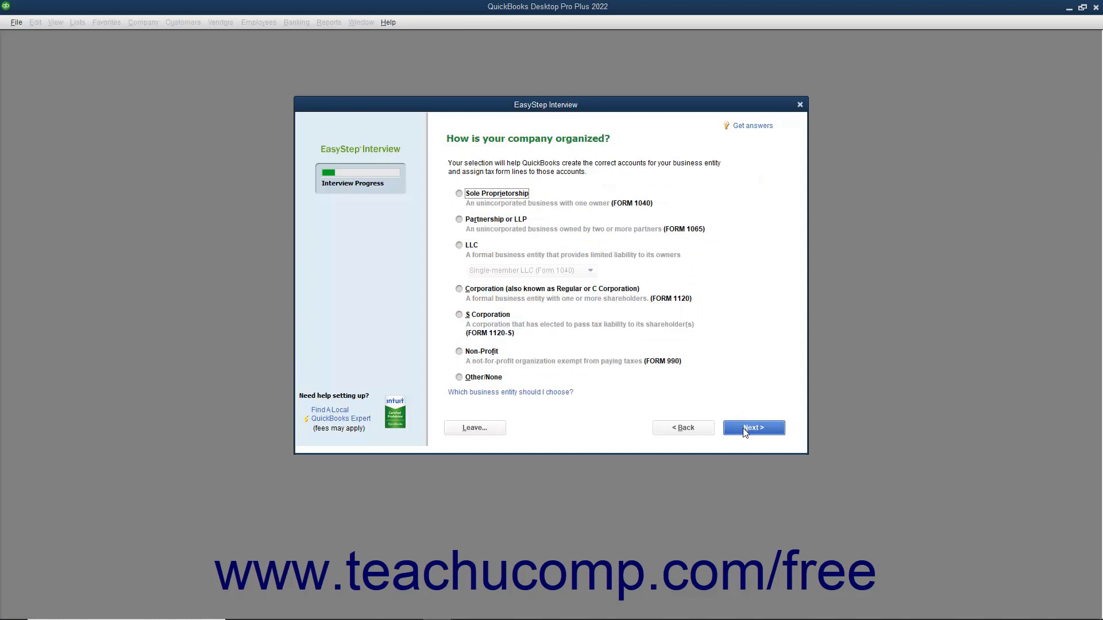
click(498, 221)
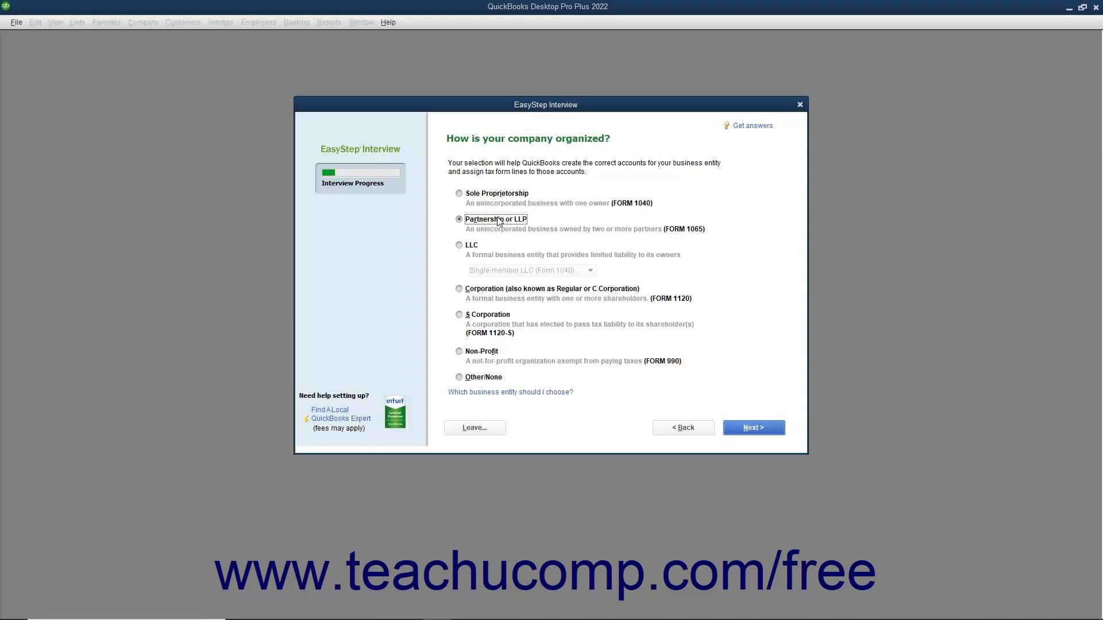
click(748, 429)
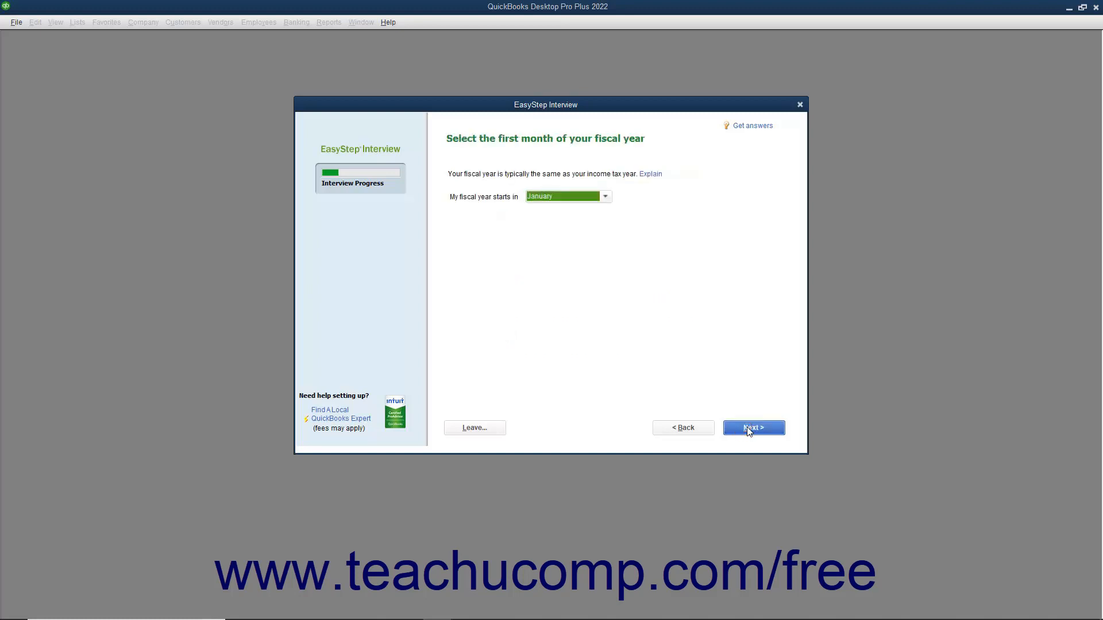
Leave January as the fiscal year's first month and proceed to the password page
click(604, 198)
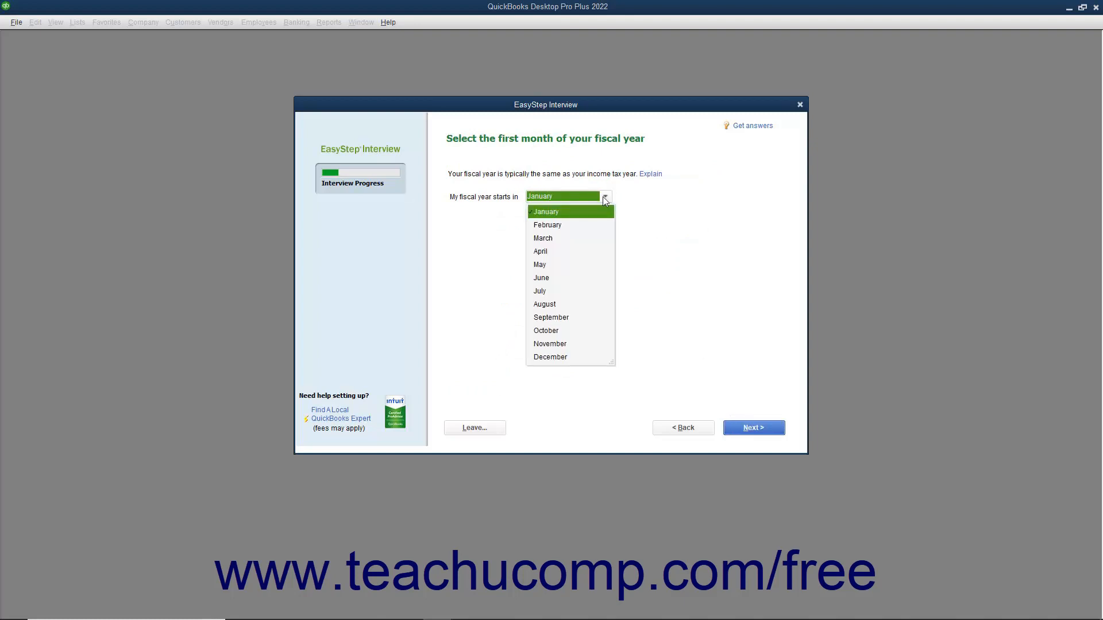
click(605, 198)
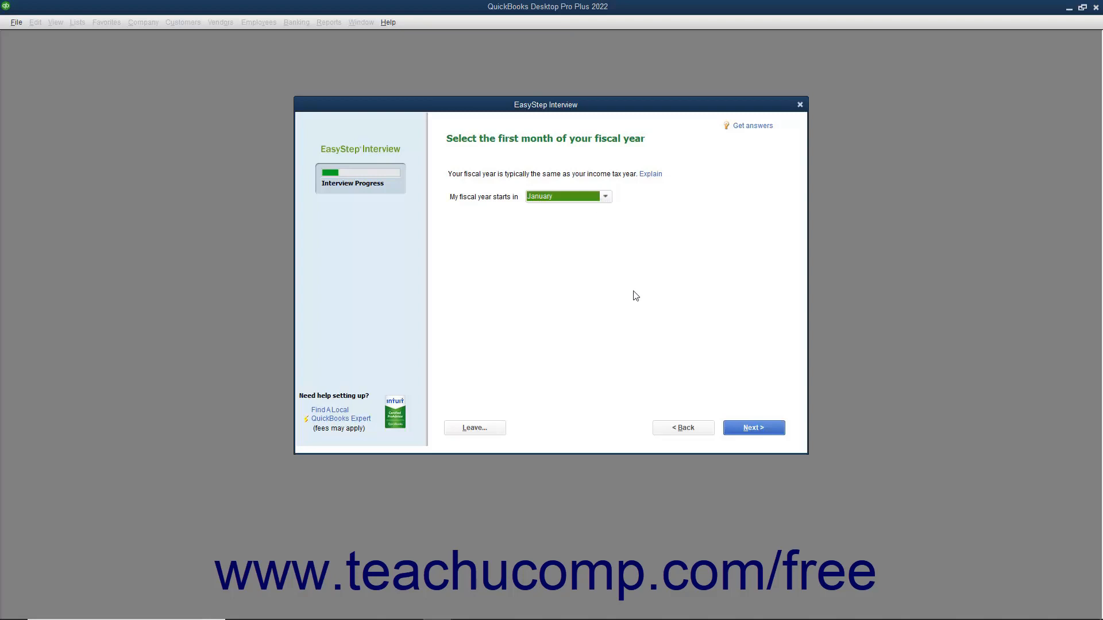
click(743, 431)
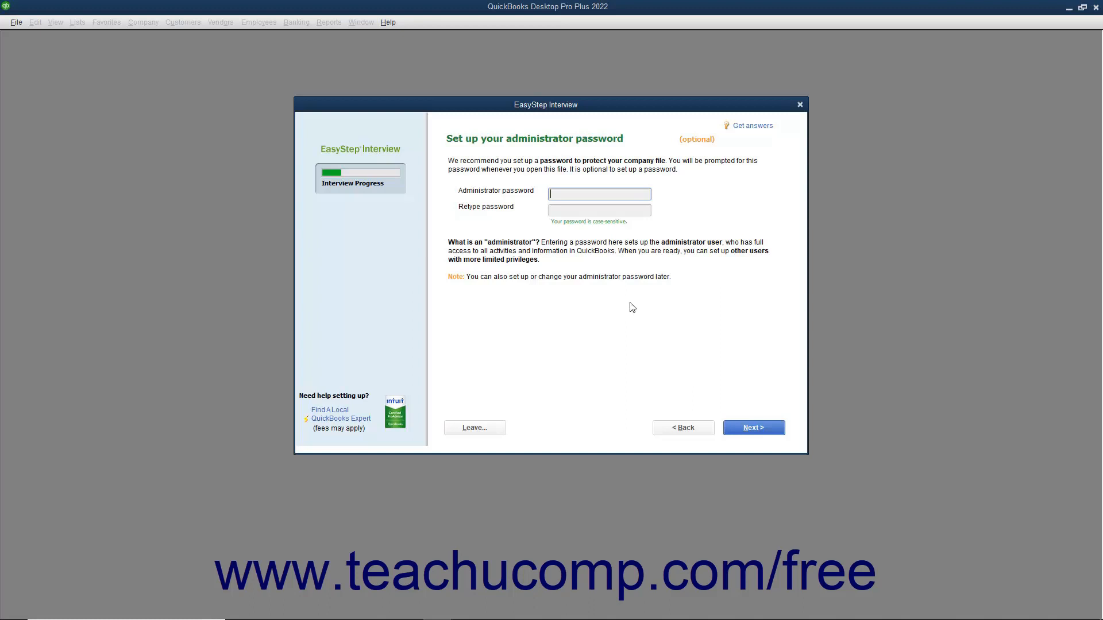
Enter and confirm the administrator password, then proceed to the company file save dialog
text(*******)
key(Tab)
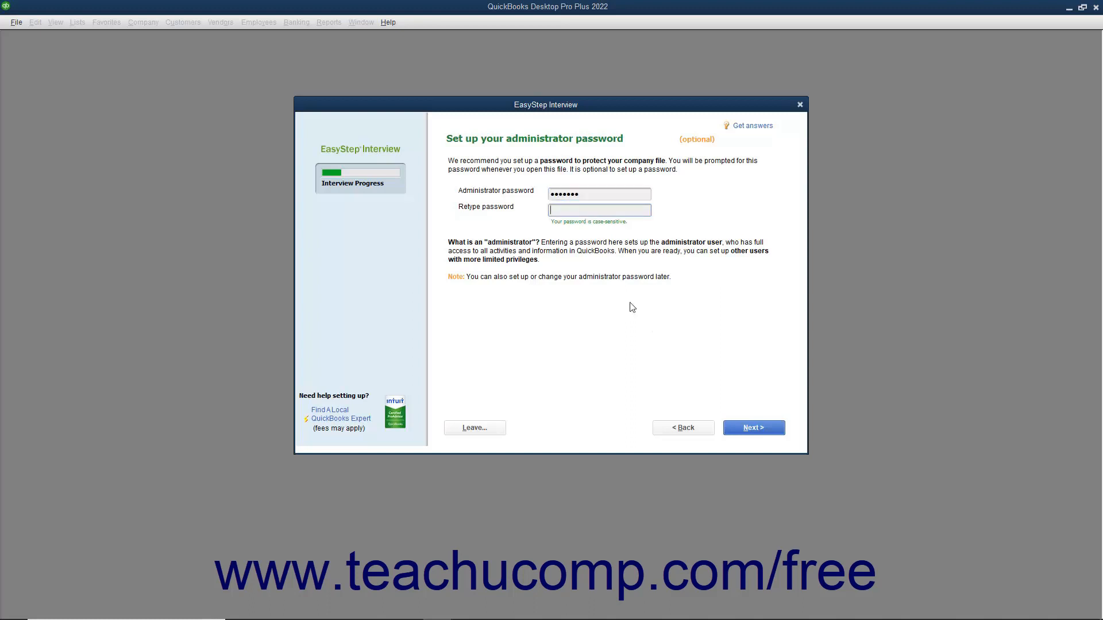
text(*******)
click(741, 432)
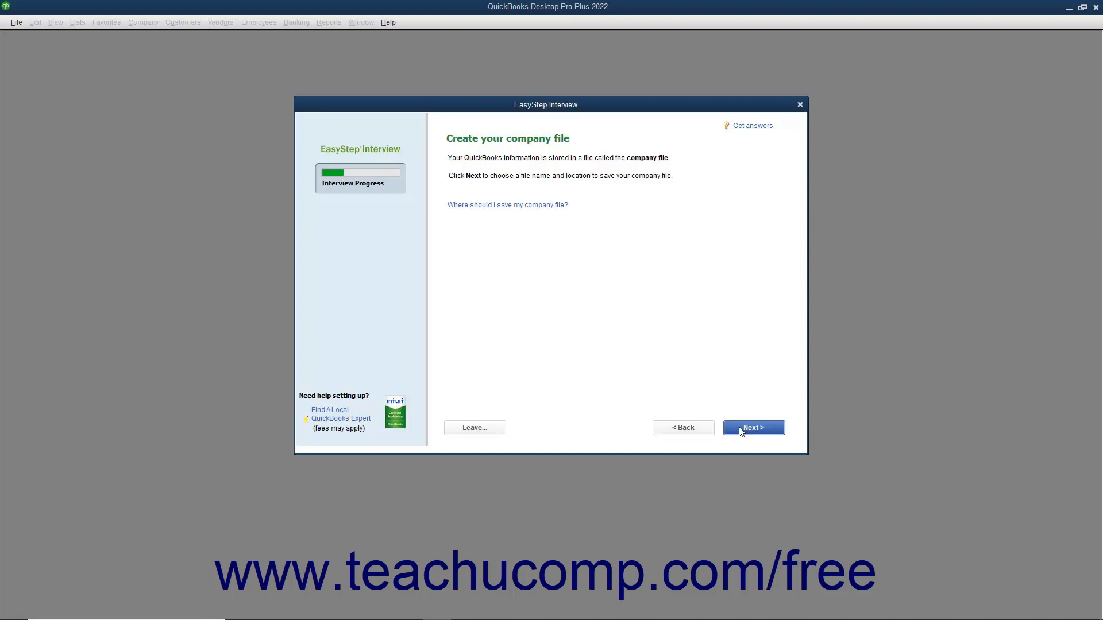
click(740, 430)
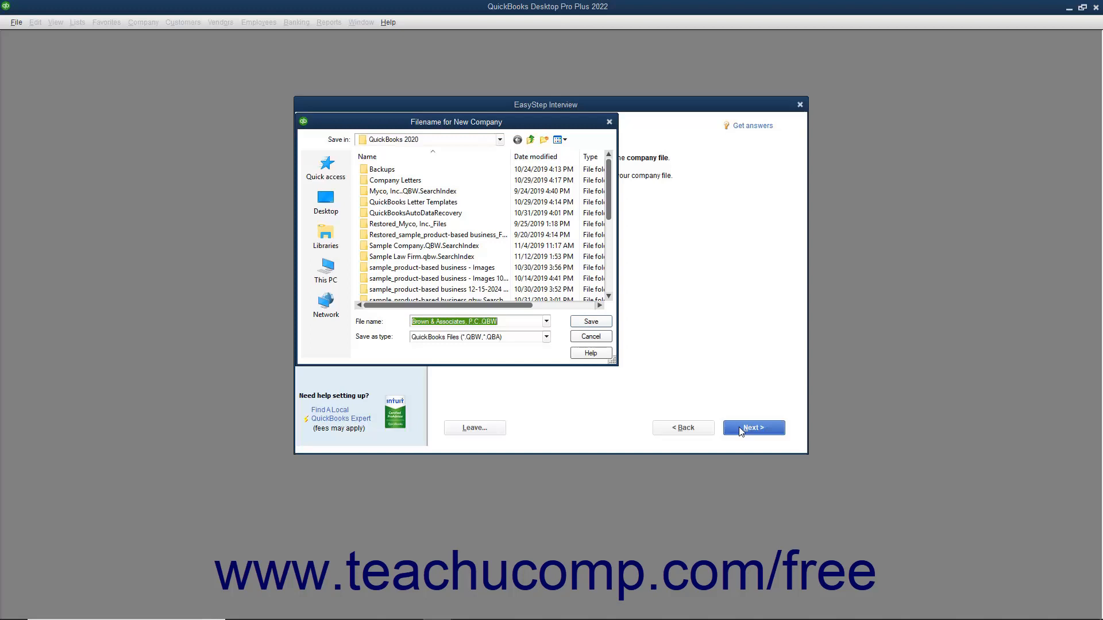
Save the company file under the suggested name in the QuickBooks 2020 folder
click(512, 319)
click(591, 323)
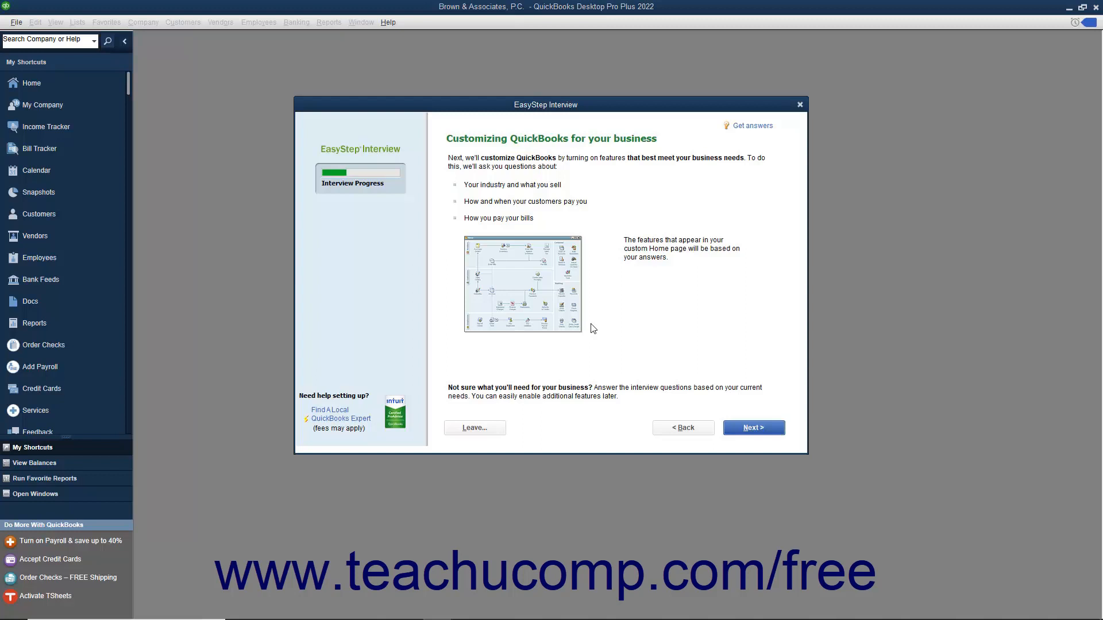
Mark the firm as selling services only, with no sales tax
click(470, 430)
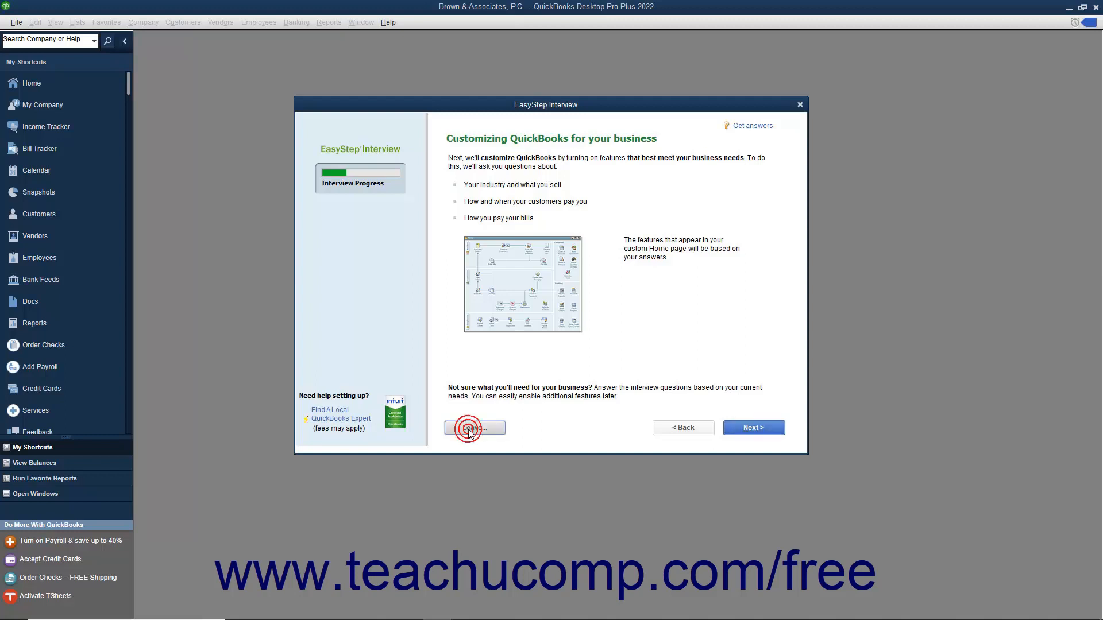
click(731, 431)
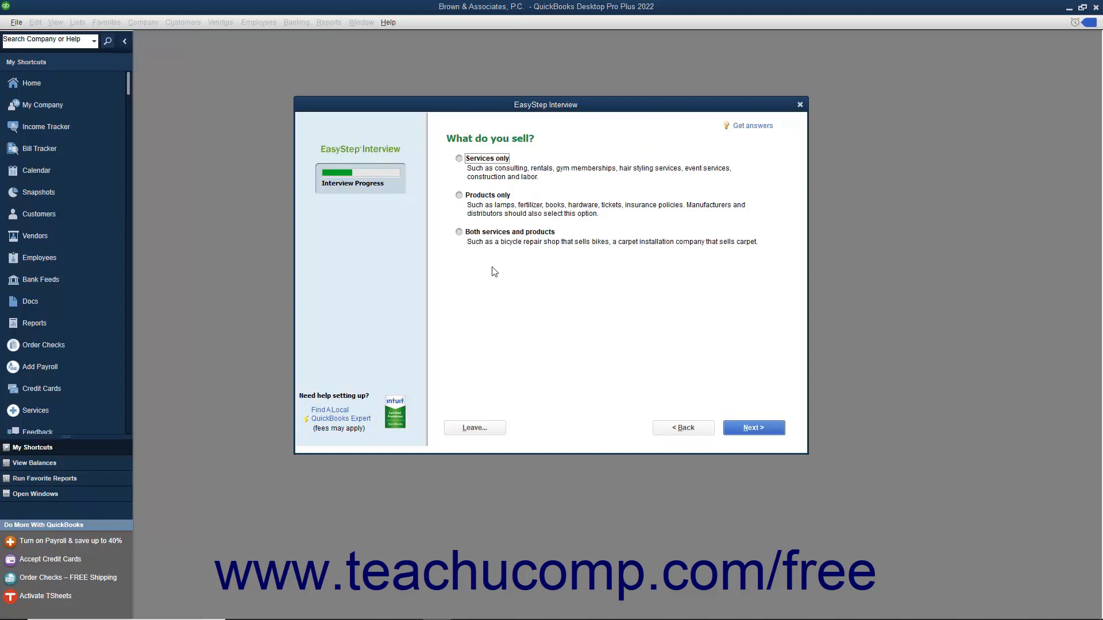
click(458, 161)
click(733, 432)
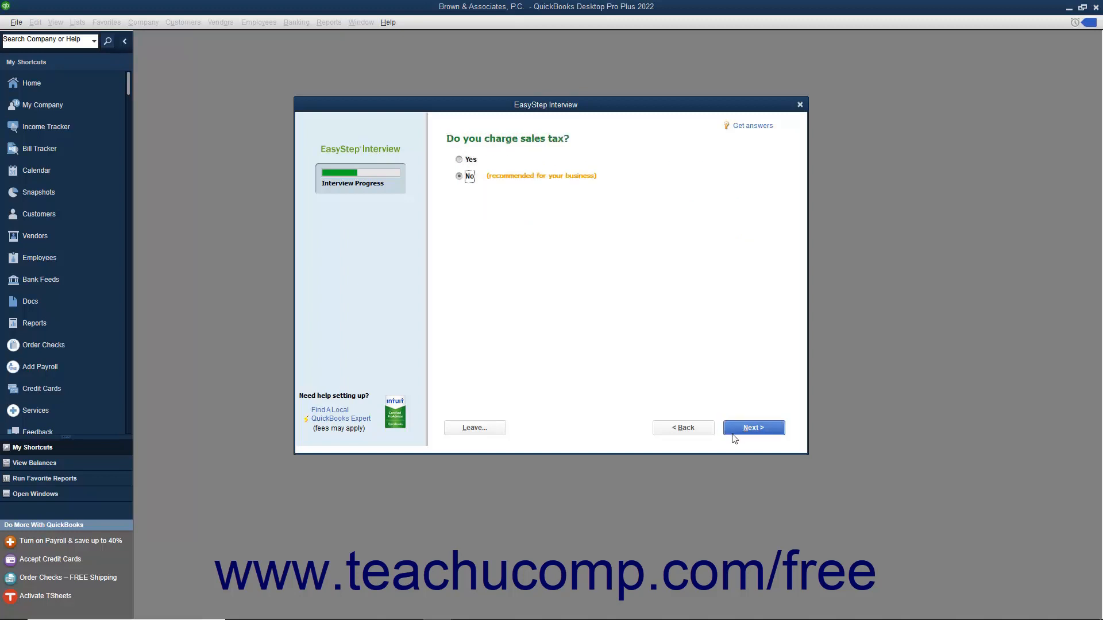
click(733, 434)
click(733, 434)
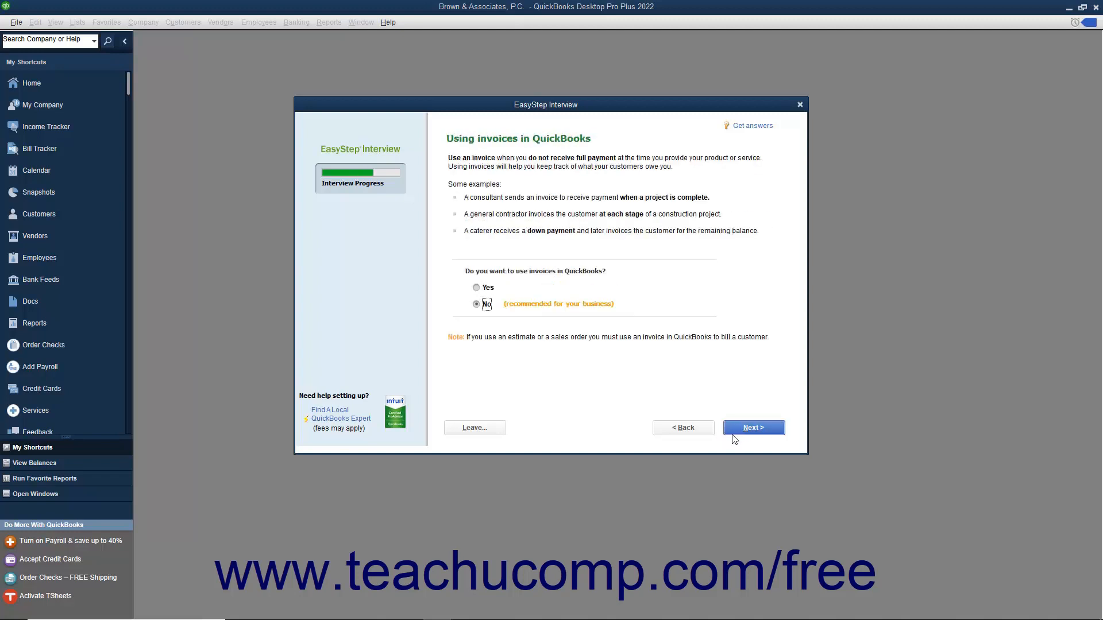
Choose to use invoices, and keep tracking bills owed and time
click(476, 287)
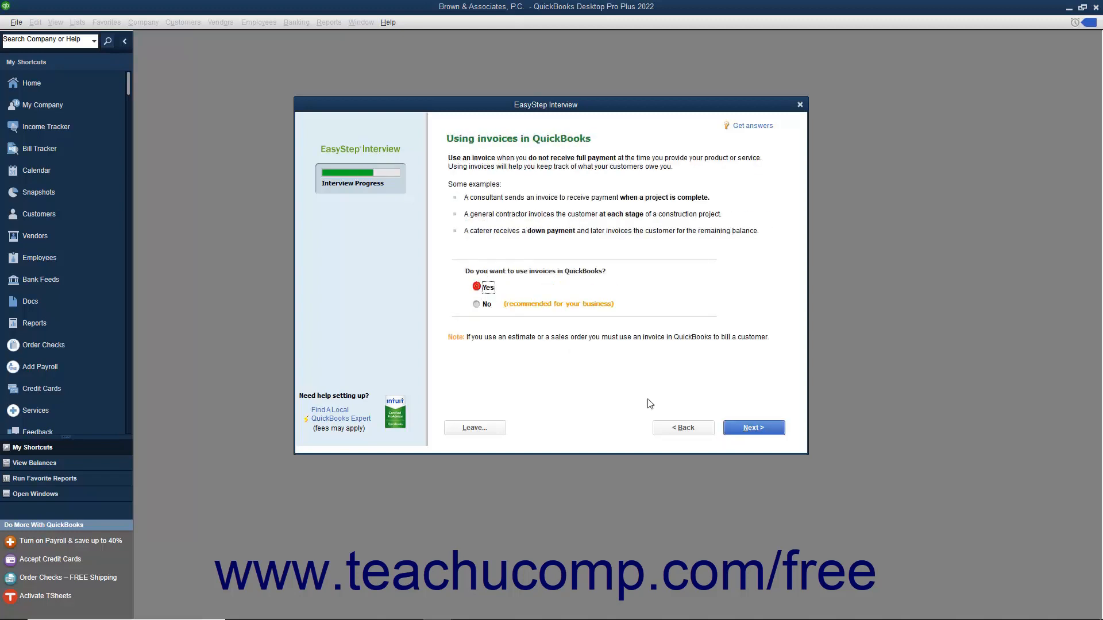
click(733, 432)
click(742, 429)
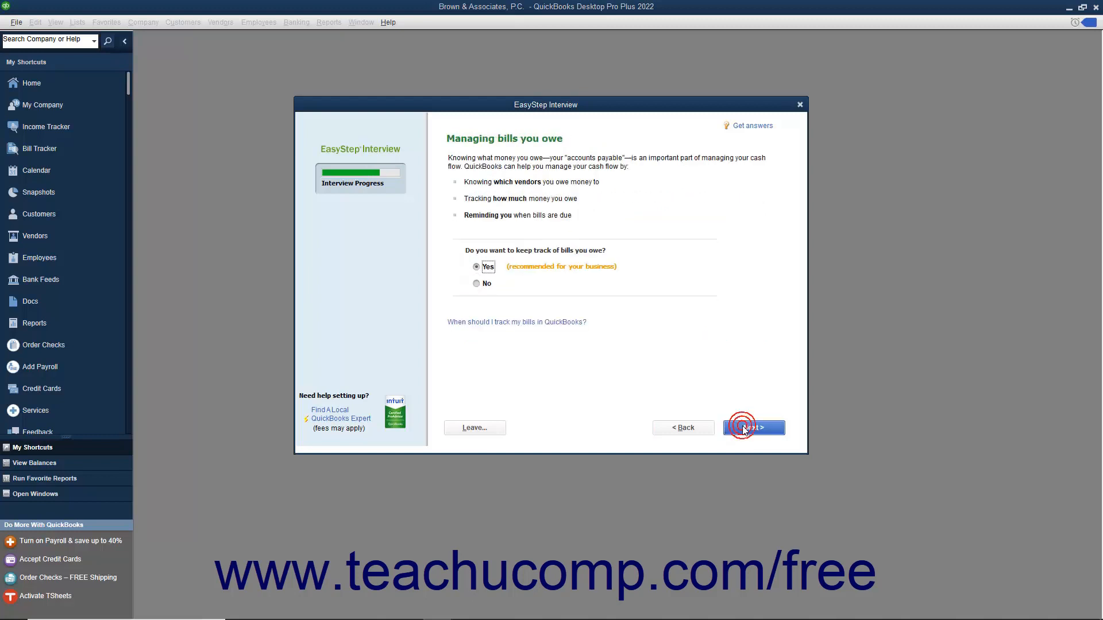
click(744, 430)
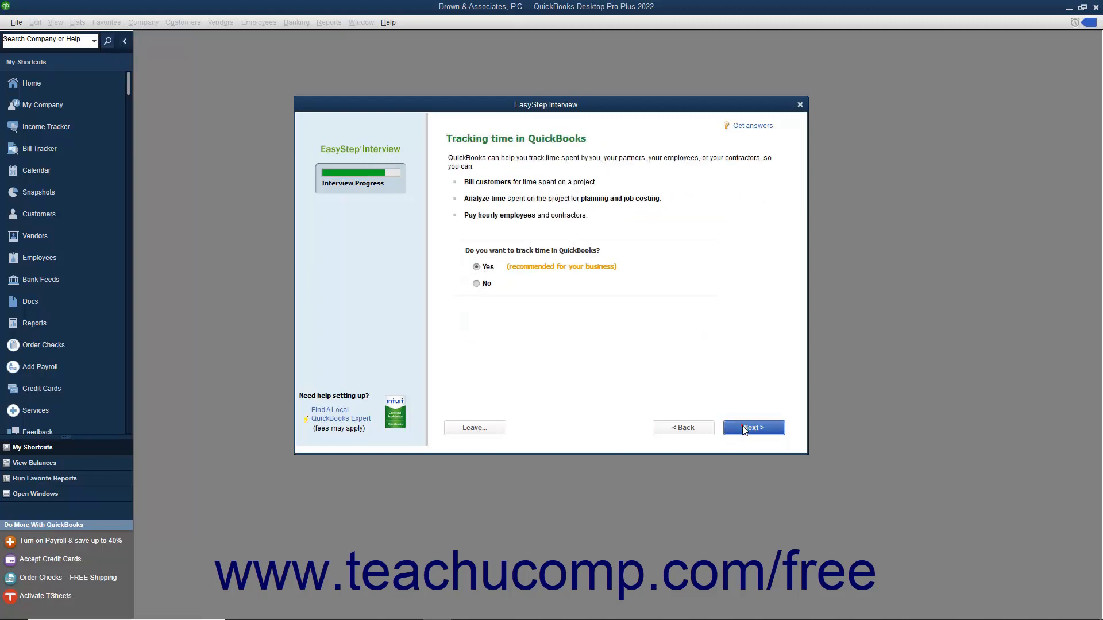
click(743, 430)
Indicate W-2 employees, start tracking from 01/01/2019, and include Administrative Fees
click(457, 162)
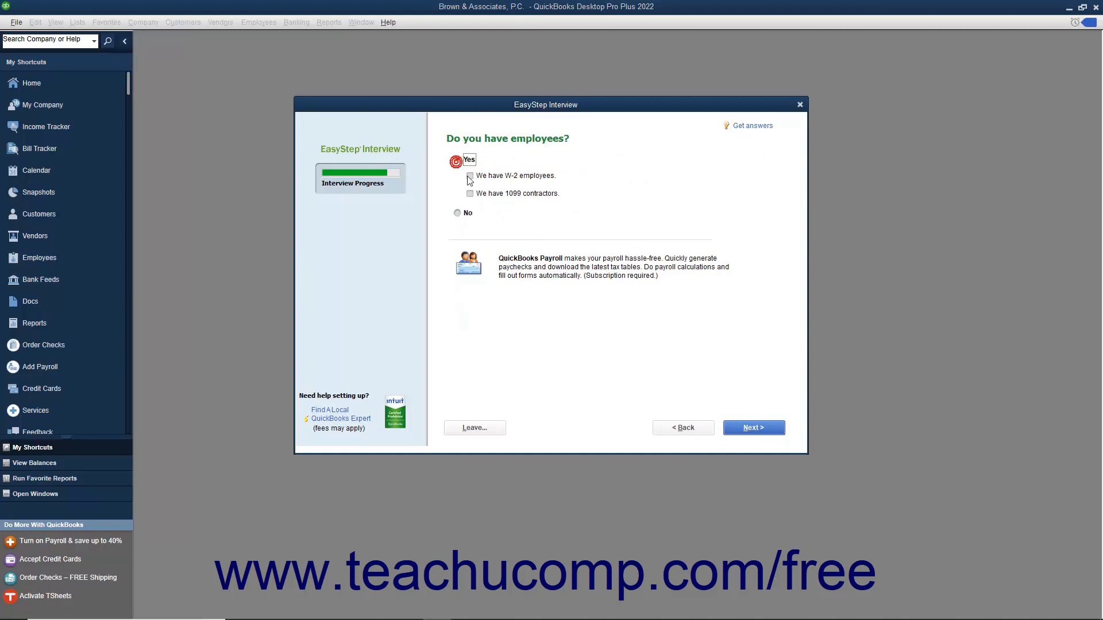
click(469, 177)
click(739, 428)
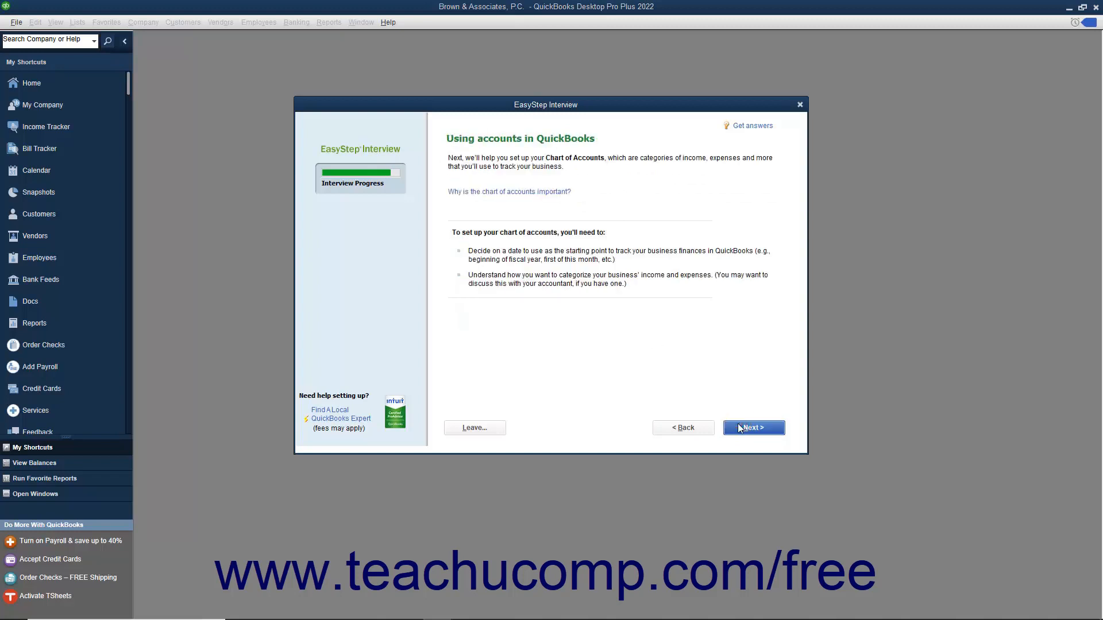
click(739, 428)
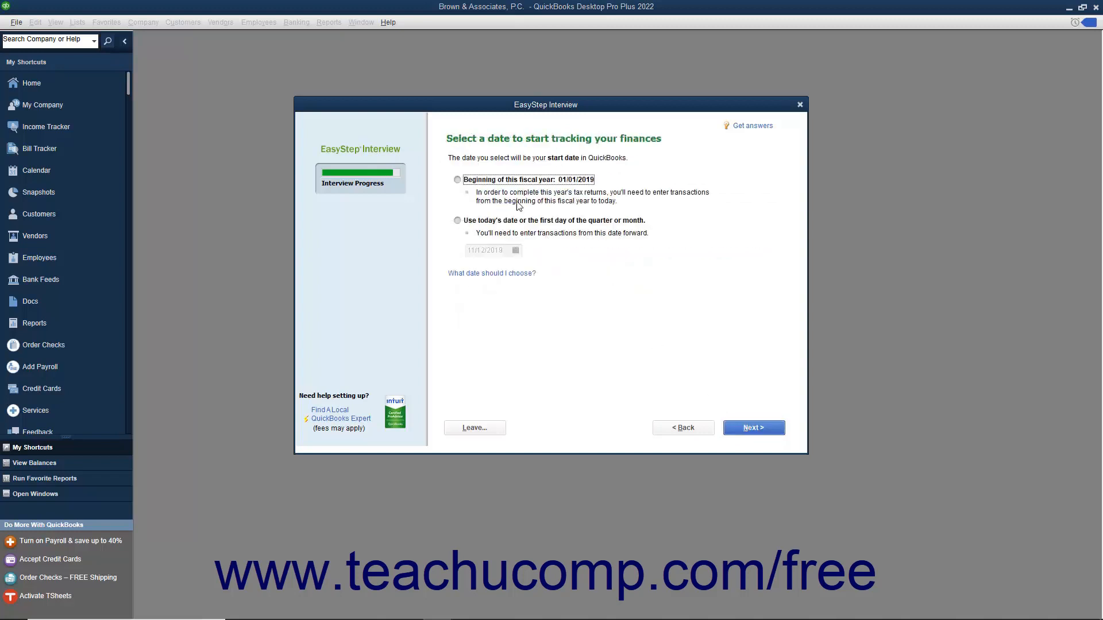
click(466, 181)
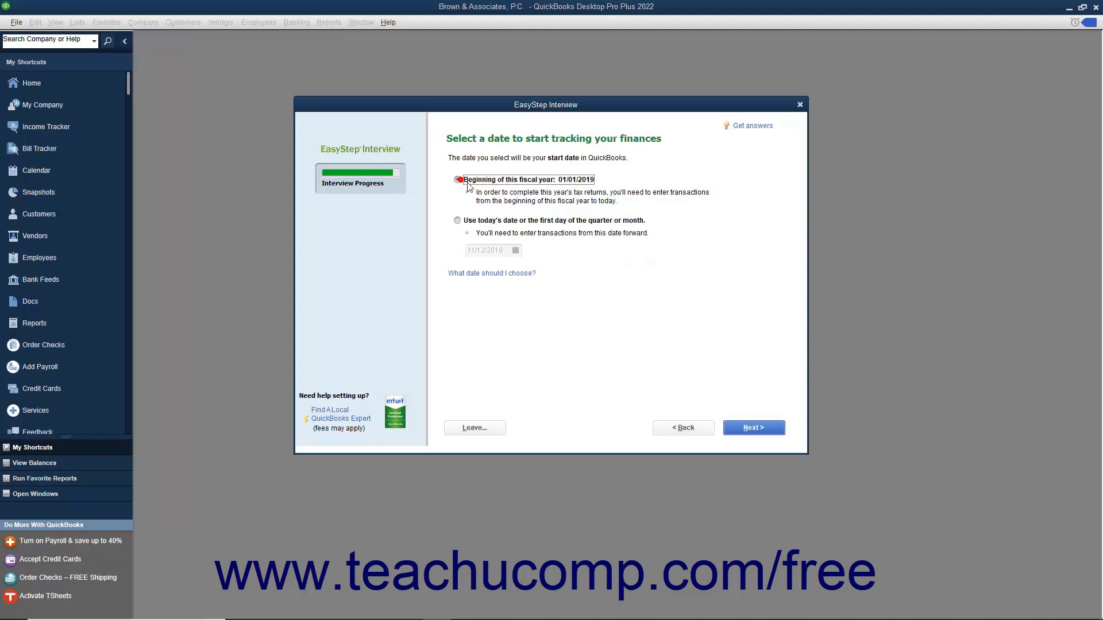
click(750, 428)
click(455, 221)
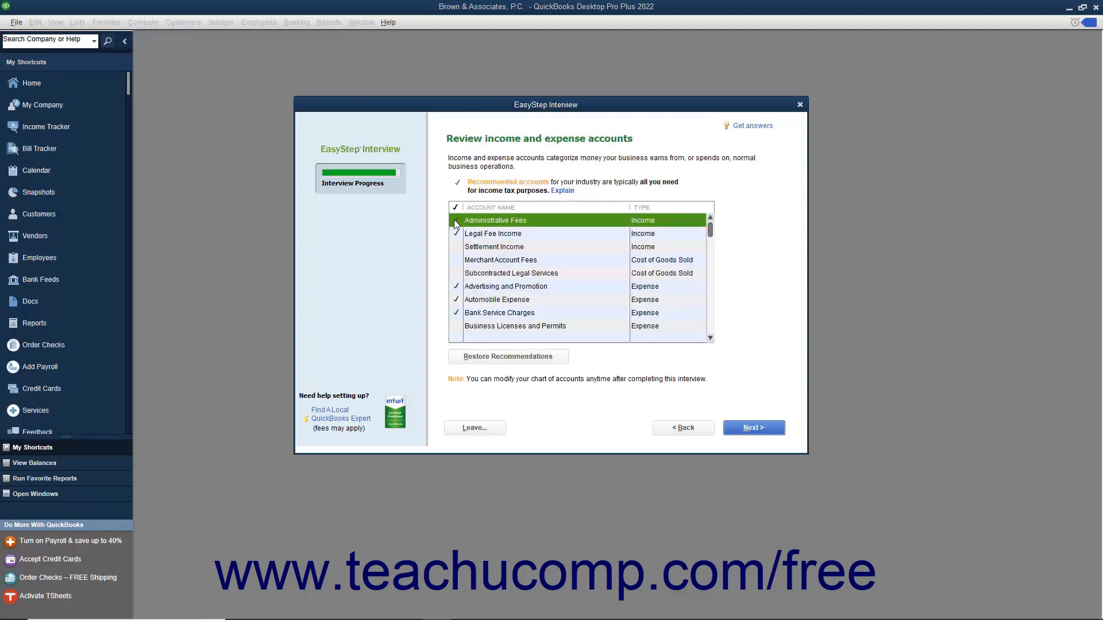
Check Legal Fee Income, Settlement Income, fee, licence, rental and insurance accounts through Worker's Compensation
click(455, 233)
click(456, 247)
click(456, 260)
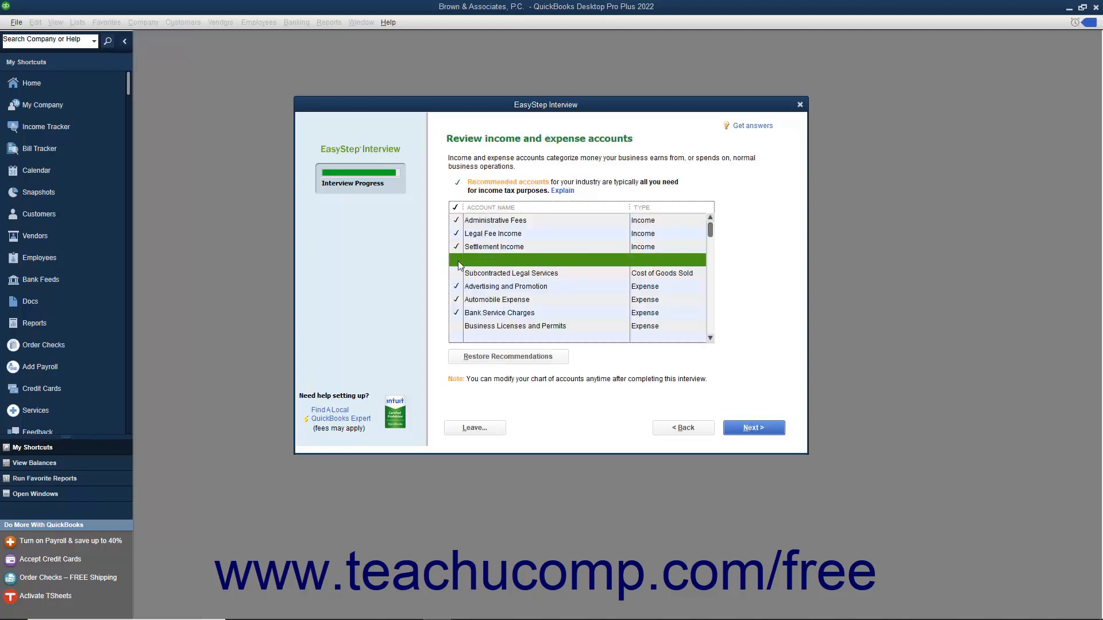
click(456, 273)
click(458, 327)
scroll(462, 292, down, 2)
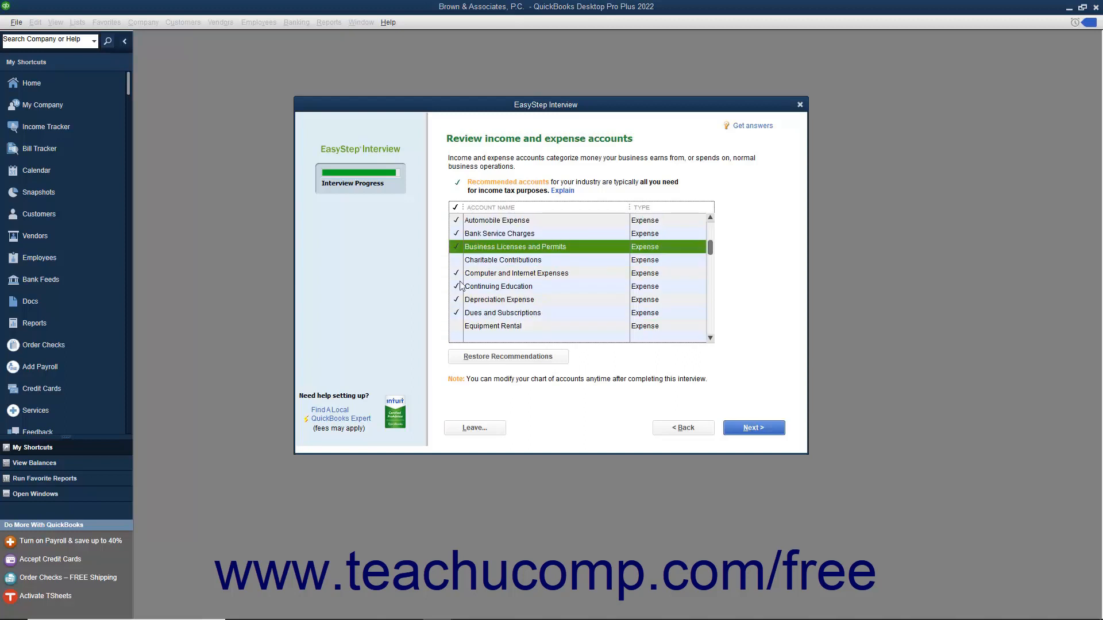
click(456, 261)
click(458, 326)
scroll(458, 321, down, 2)
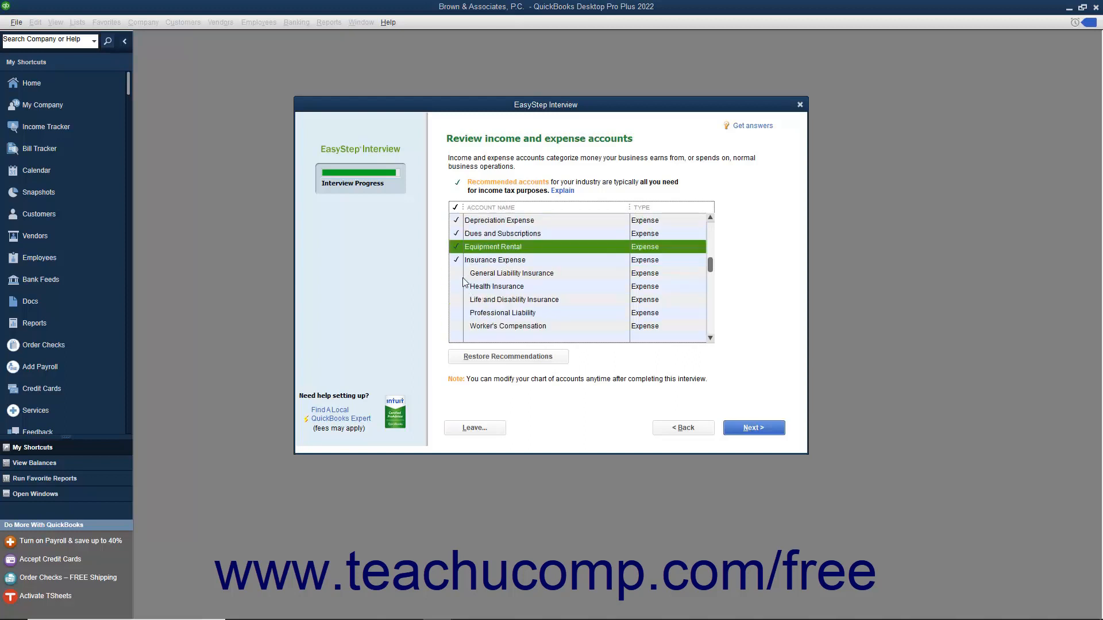
click(455, 274)
click(456, 286)
click(457, 300)
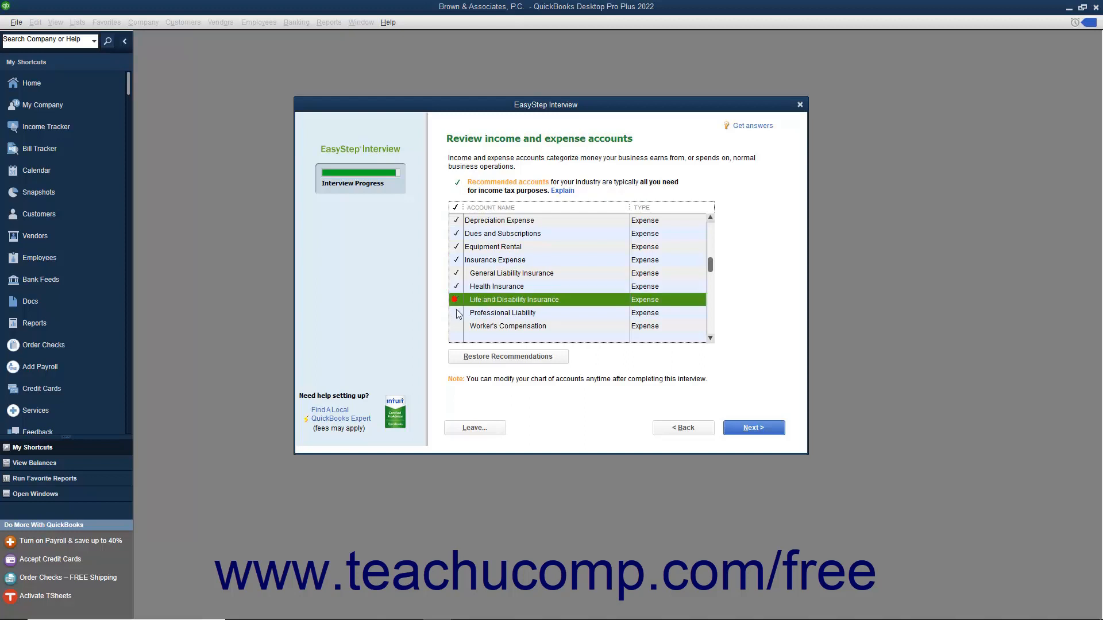
click(457, 313)
click(457, 324)
Check Janitorial Expense through Political Contributions, including Taxes - Property and Interest Income, then finish
scroll(483, 281, down, 1)
scroll(483, 282, down, 1)
click(457, 273)
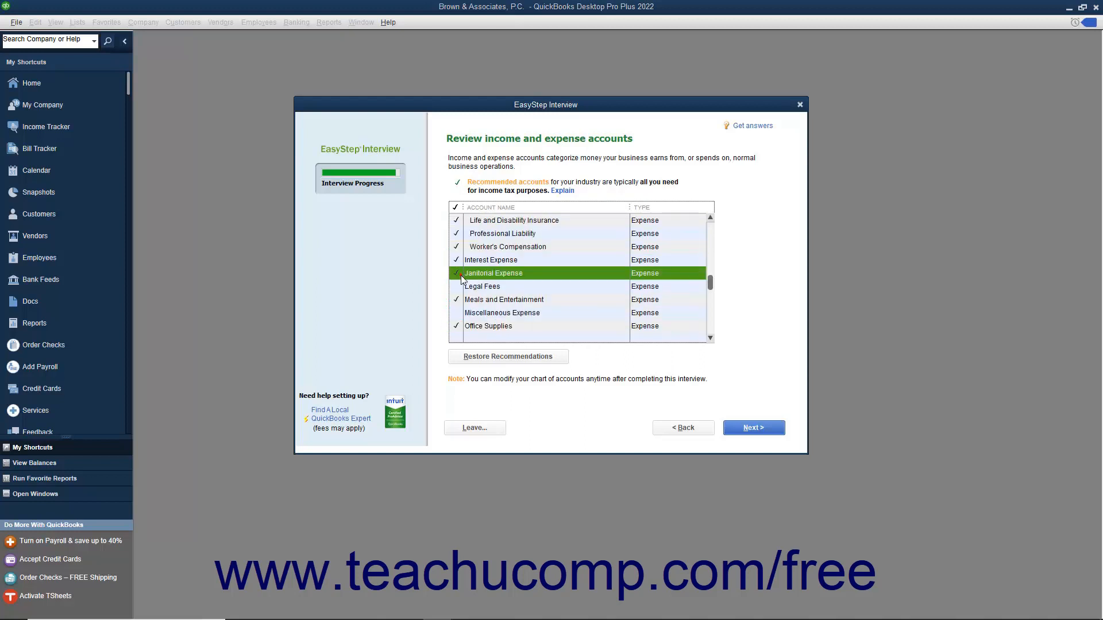
click(456, 286)
click(457, 313)
scroll(478, 285, down, 2)
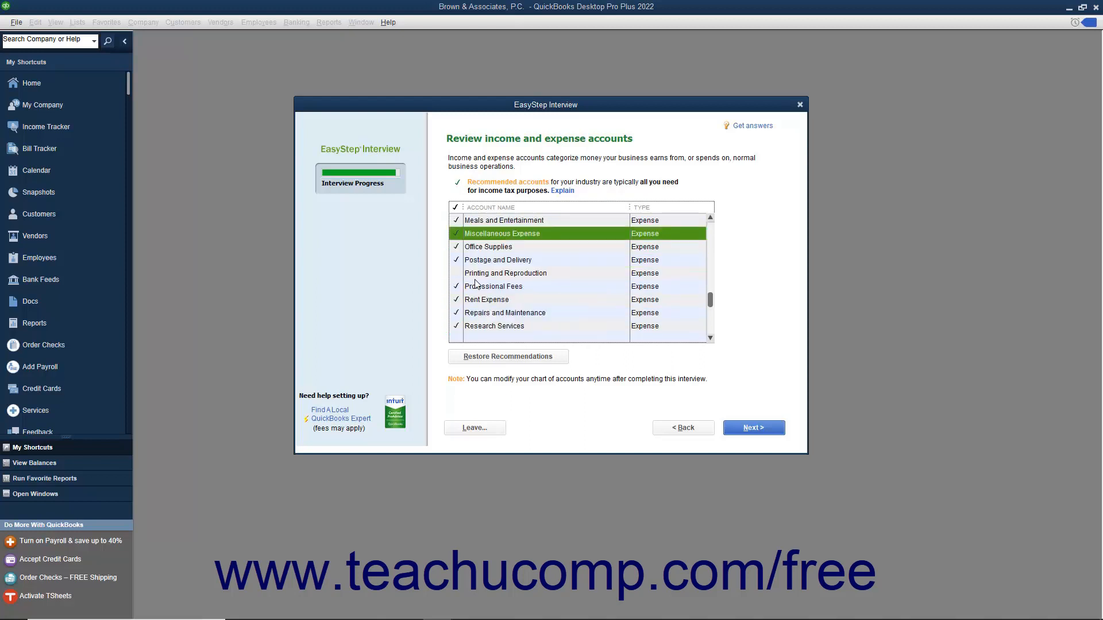
click(460, 273)
scroll(461, 274, down, 1)
scroll(461, 275, down, 1)
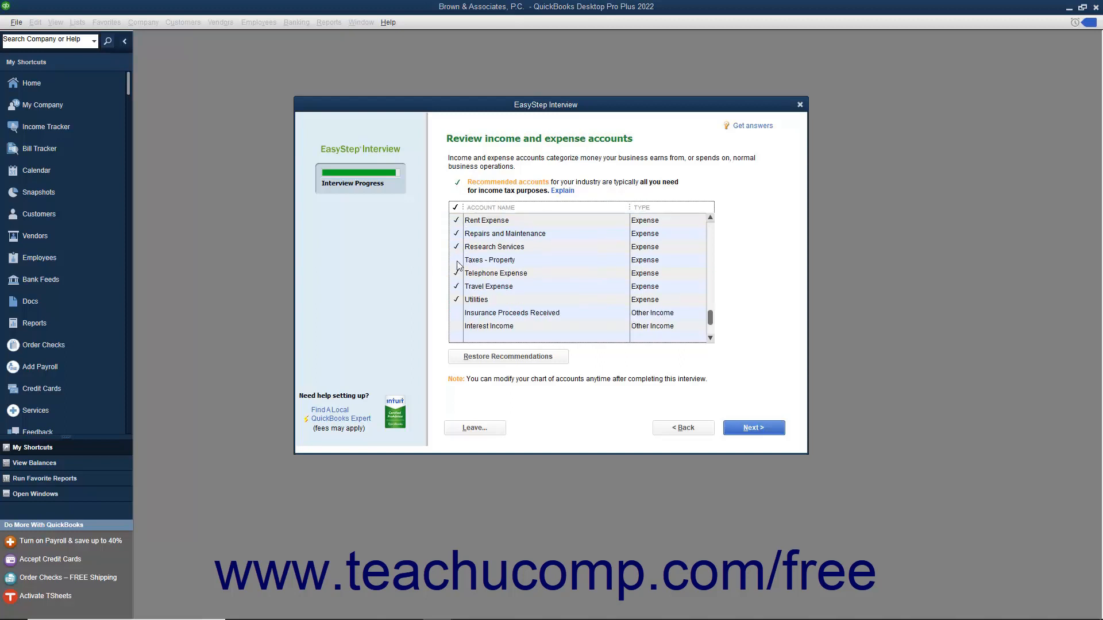
click(456, 260)
click(459, 314)
click(460, 326)
scroll(460, 326, down, 1)
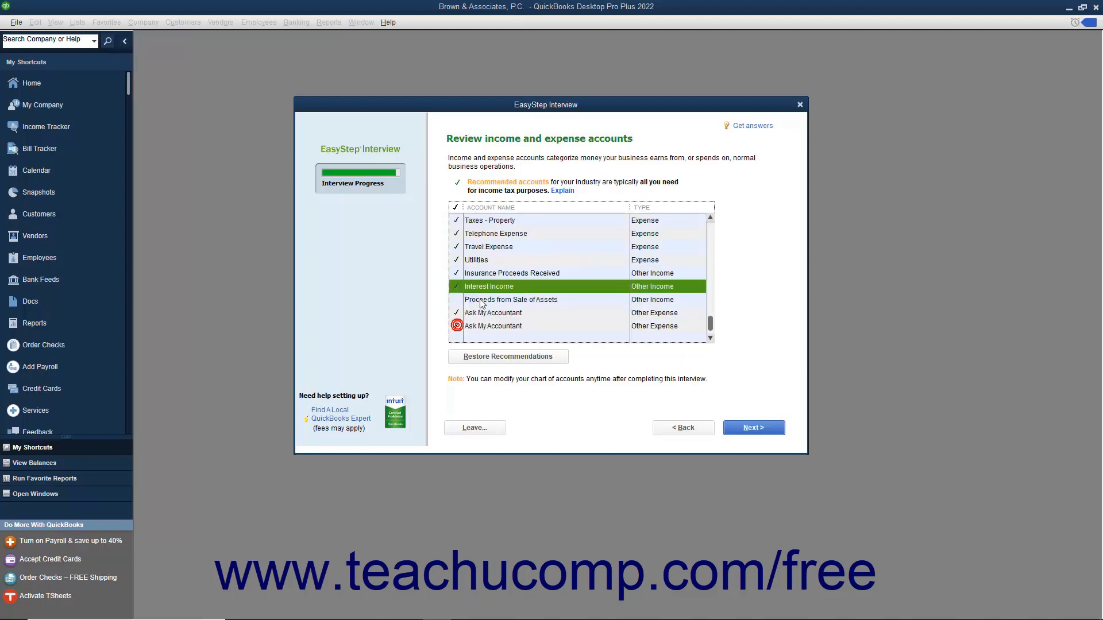
click(464, 301)
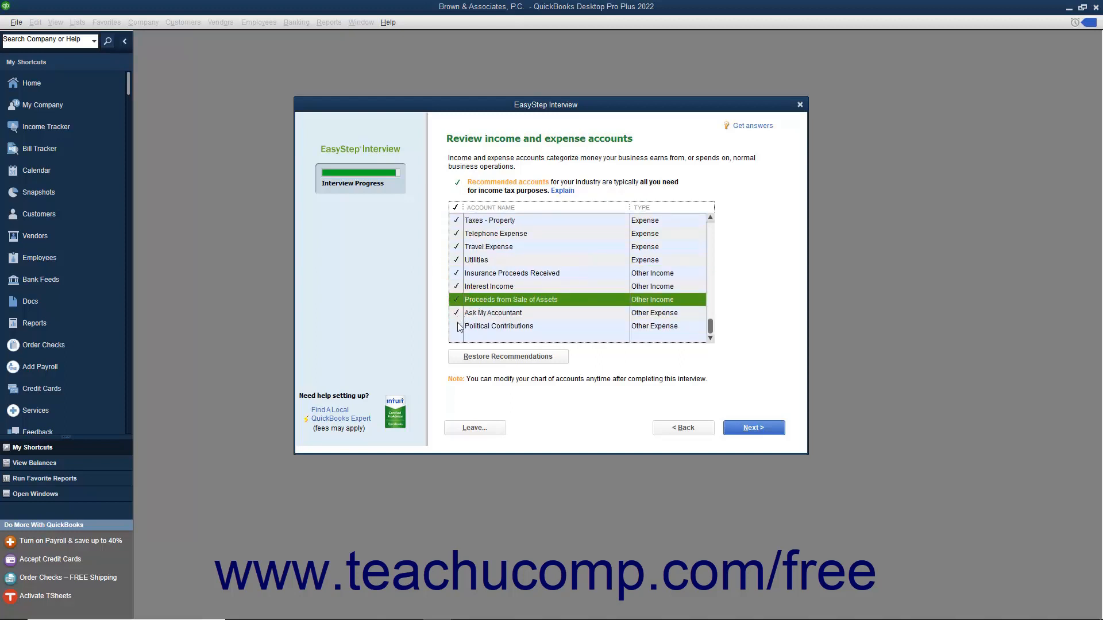
click(457, 326)
scroll(491, 296, up, 4)
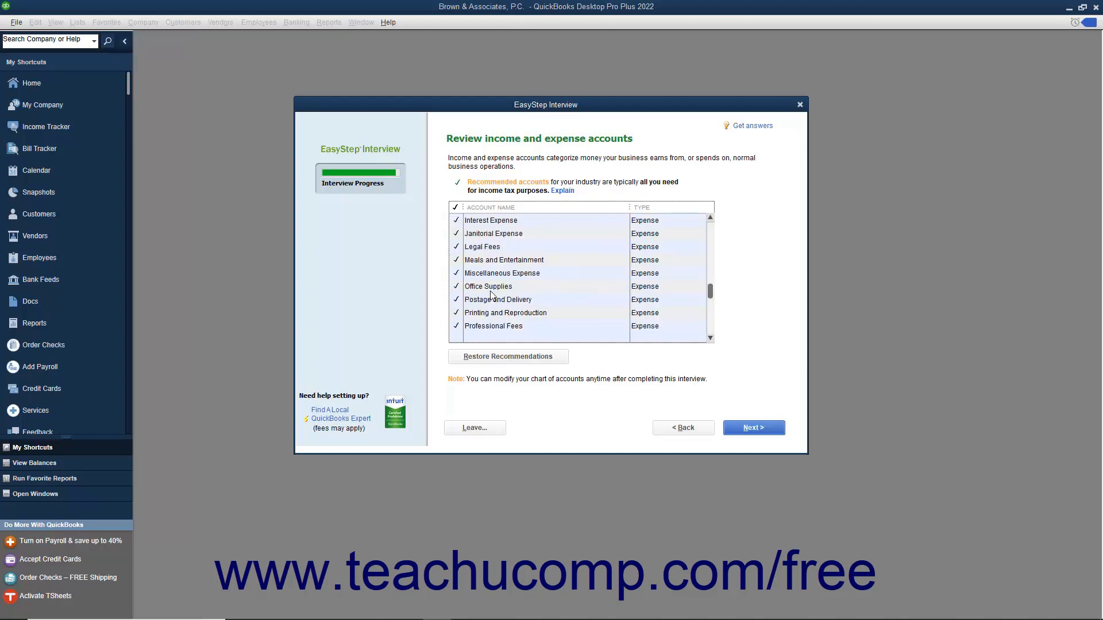
click(742, 425)
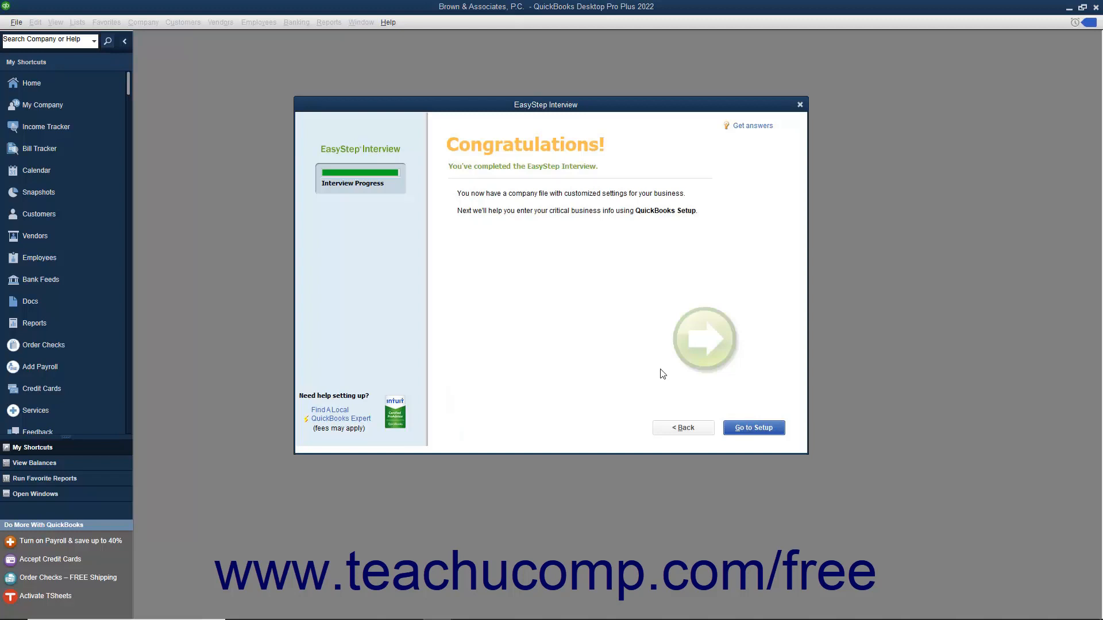
Go to Setup, choose Start Working, and close the New Feature Tour
click(733, 431)
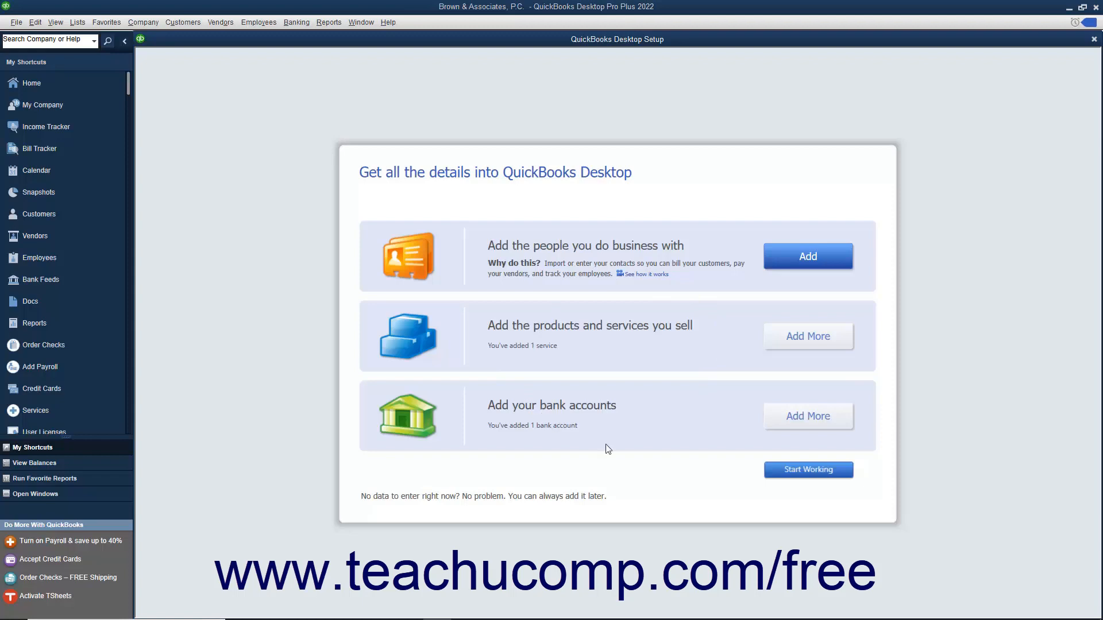
click(786, 471)
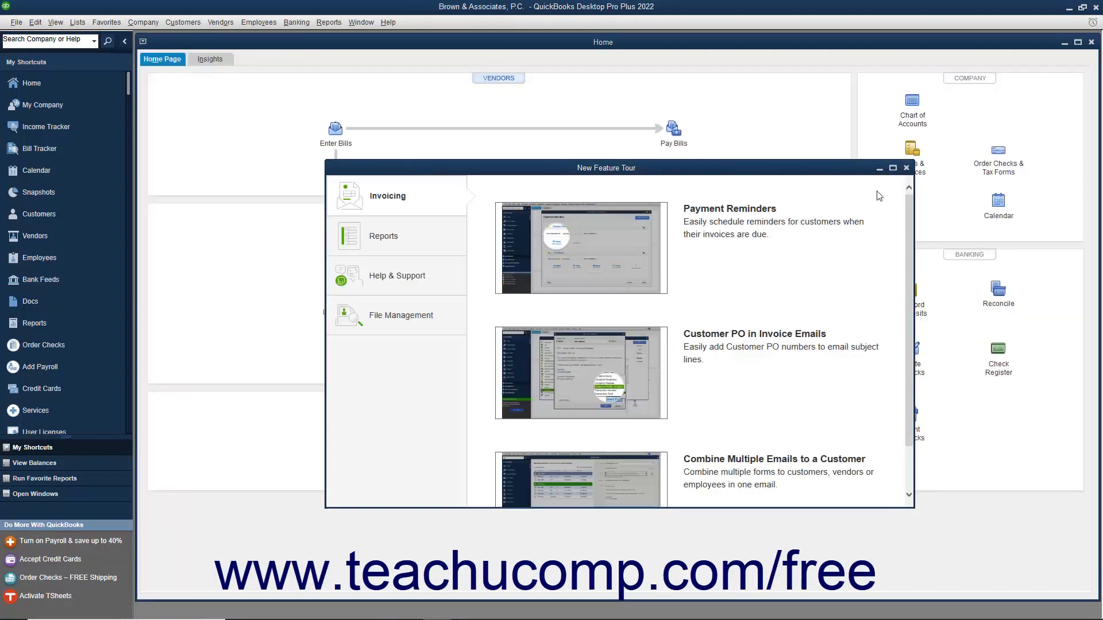
click(905, 170)
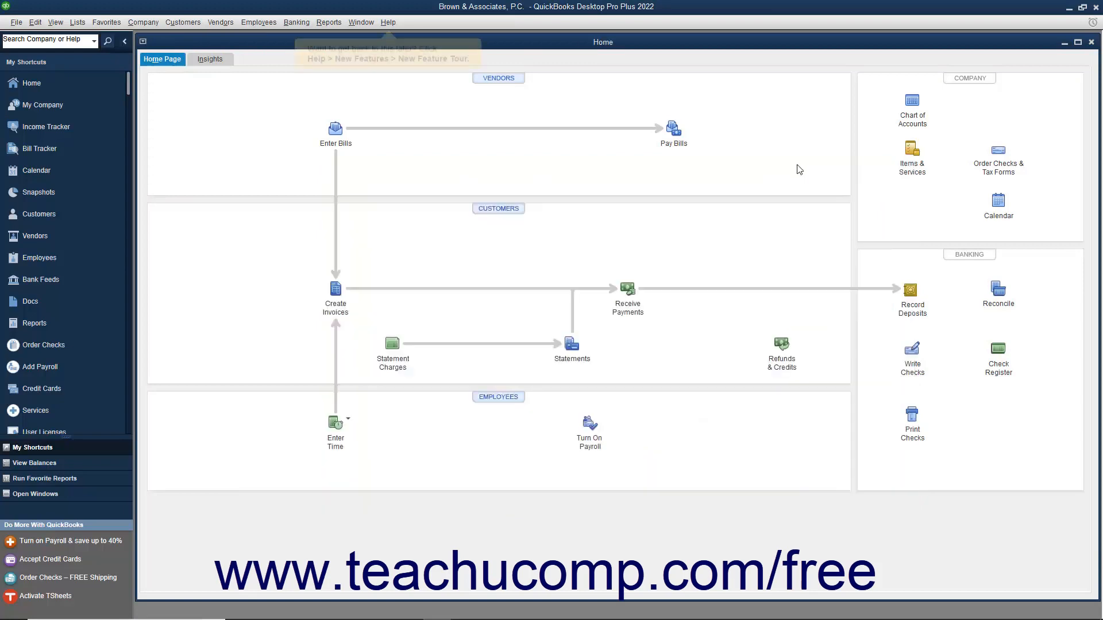